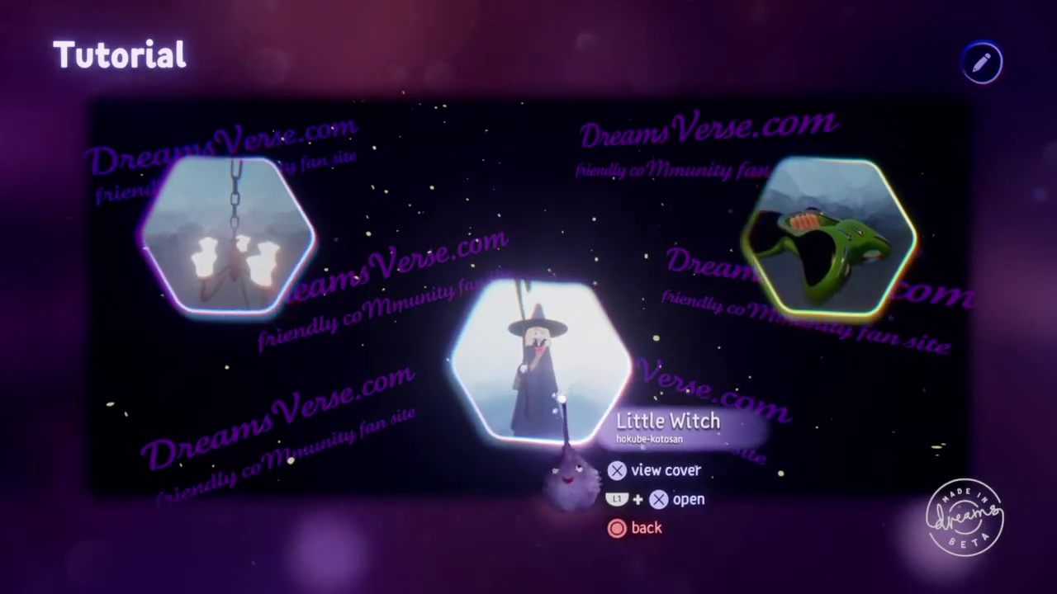
# Open the Little Witch creation and remix it in the editor.
pyautogui.click(575, 403)
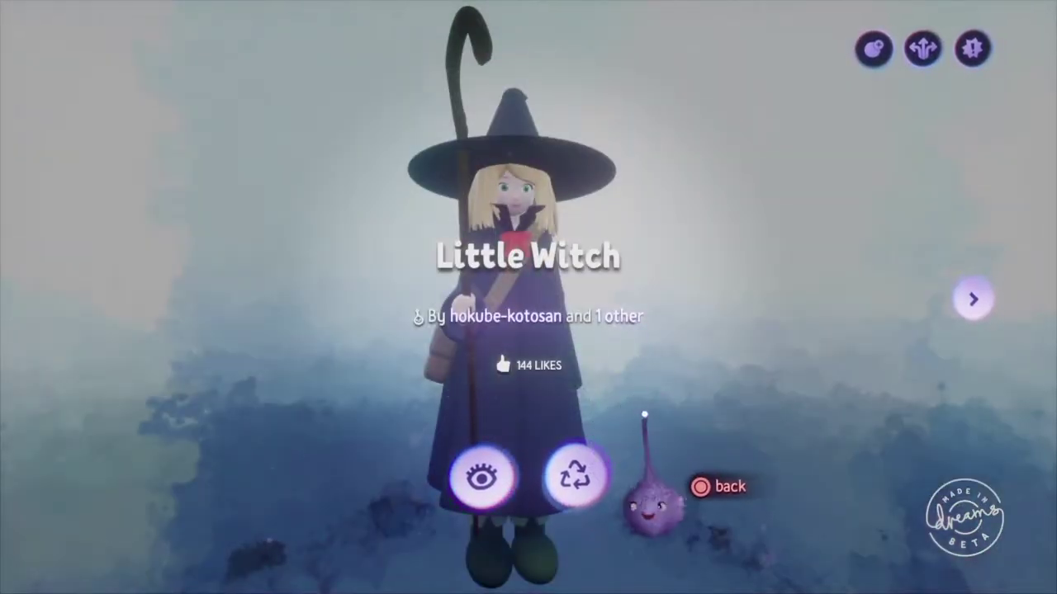
pyautogui.click(575, 472)
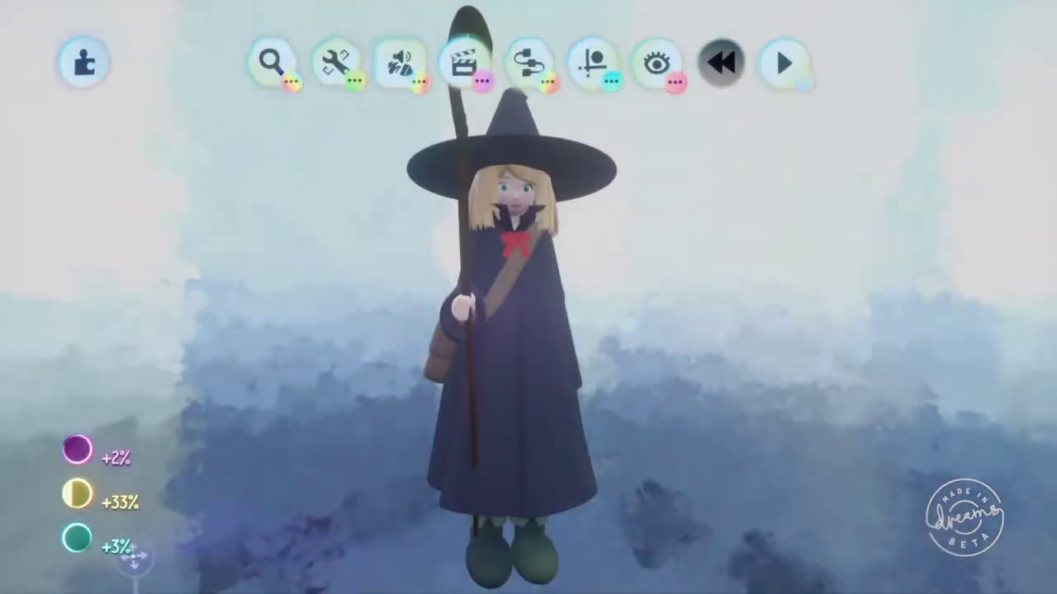
# Turn on the resource gauge display and turn off Hover Effect in the Show/Hide options.
pyautogui.moveTo(64, 531)
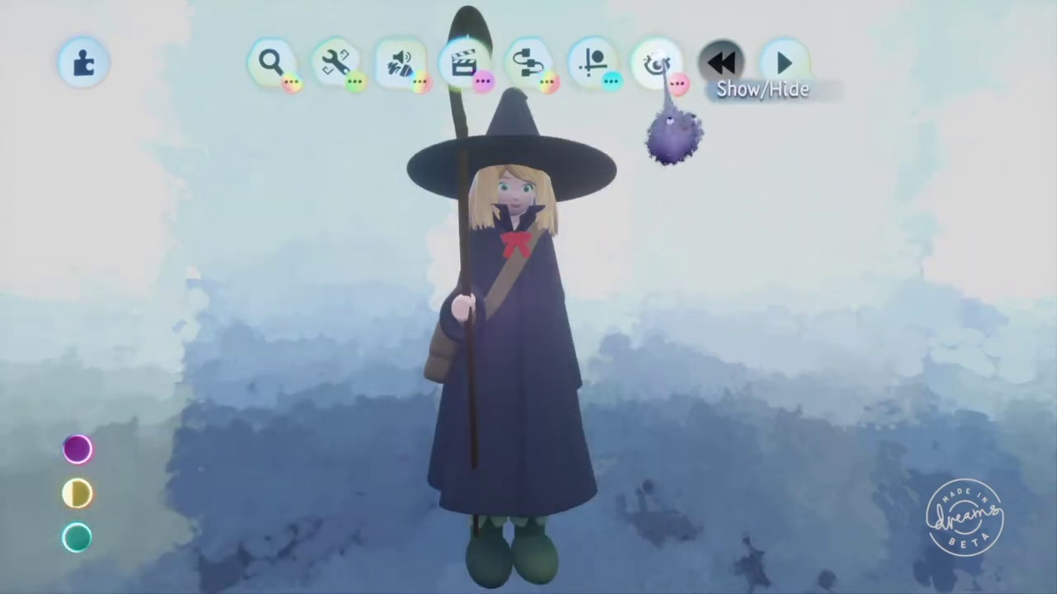
pyautogui.click(656, 66)
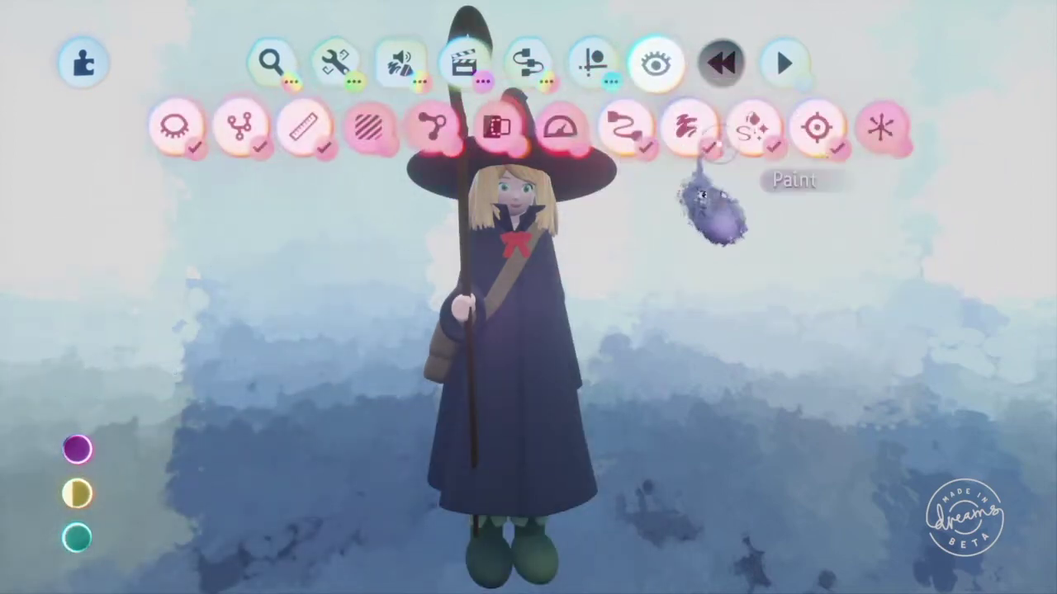
pyautogui.click(570, 137)
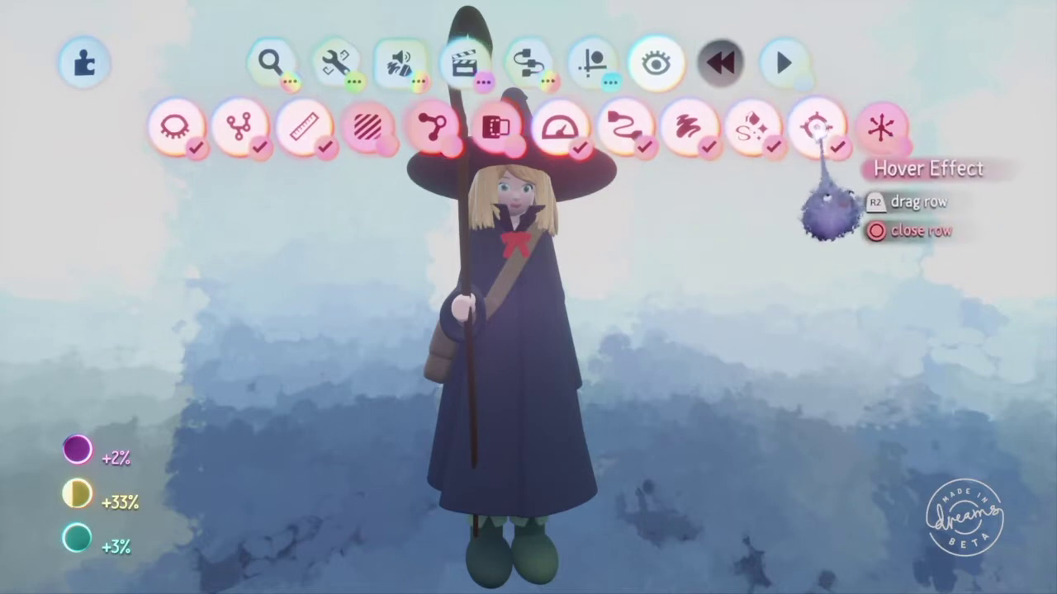
pyautogui.press('Escape')
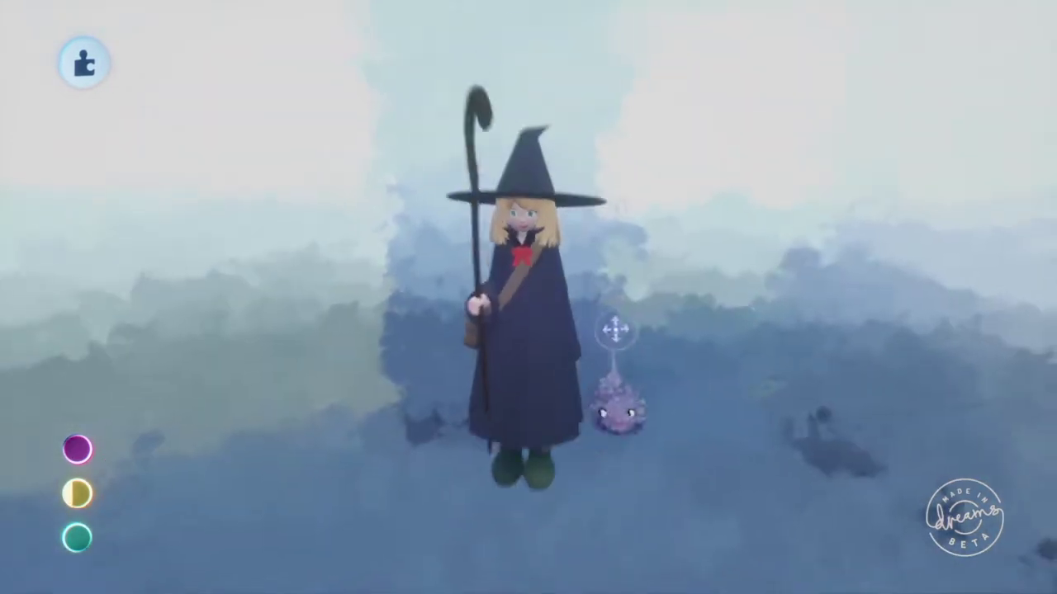
# Clone the witch, place the two figures side by side, and leave one of them selected.
pyautogui.moveTo(615, 331)
pyautogui.mouseDown()
pyautogui.moveTo(579, 403)
pyautogui.moveTo(428, 391)
pyautogui.moveTo(293, 418)
pyautogui.moveTo(273, 404)
pyautogui.moveTo(281, 395)
pyautogui.mouseUp()
pyautogui.click(576, 426)
pyautogui.moveTo(410, 370); pyautogui.dragTo(496, 418)
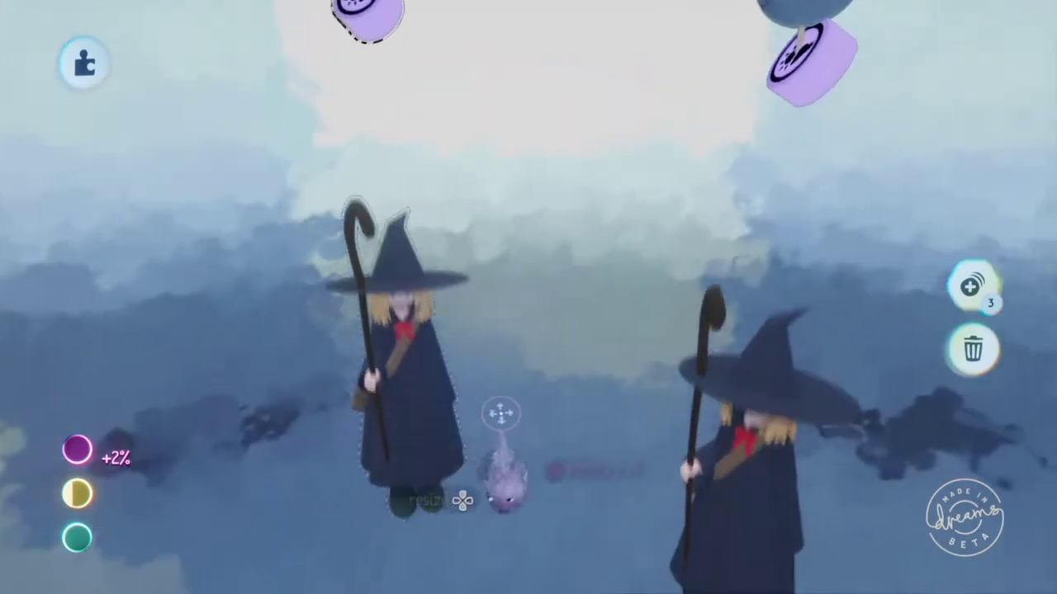
pyautogui.scroll(-4, 671, 175)
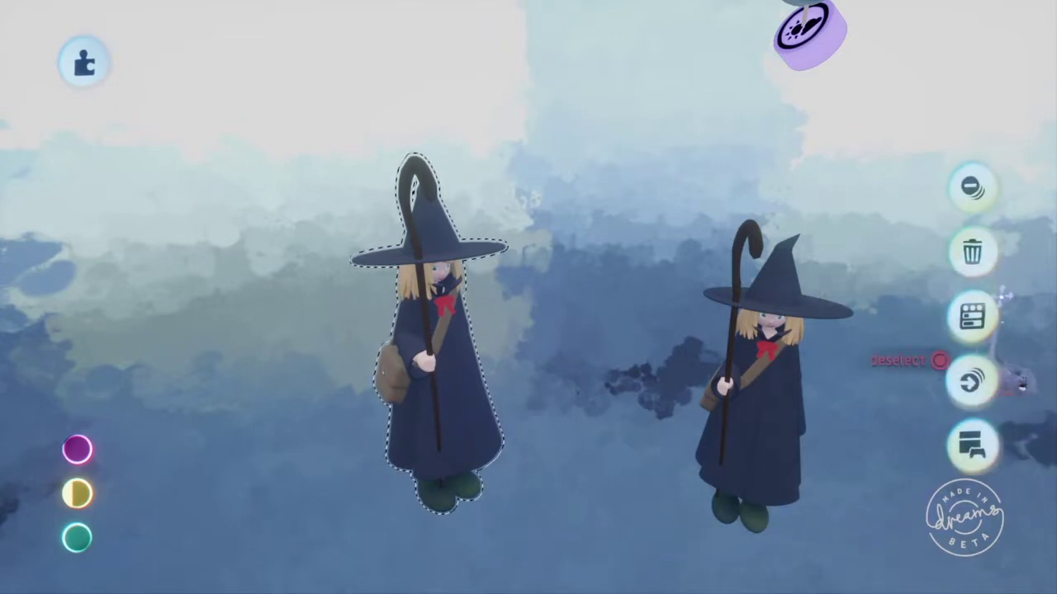
# Freeze the selected witch with the Freeze tool, leaving the other witch unfrozen.
pyautogui.moveTo(561, 128)
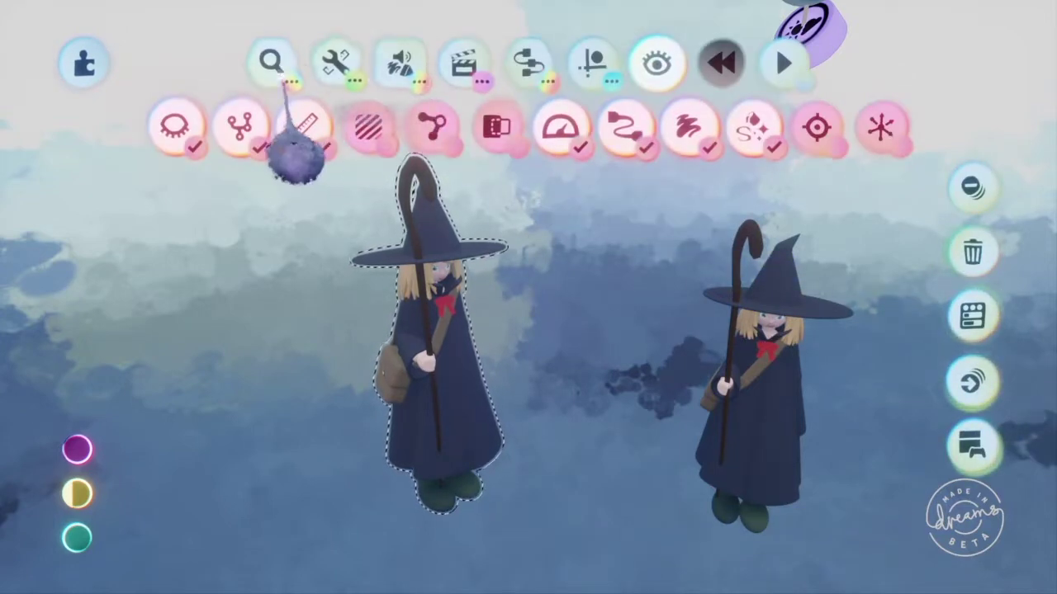
pyautogui.click(337, 60)
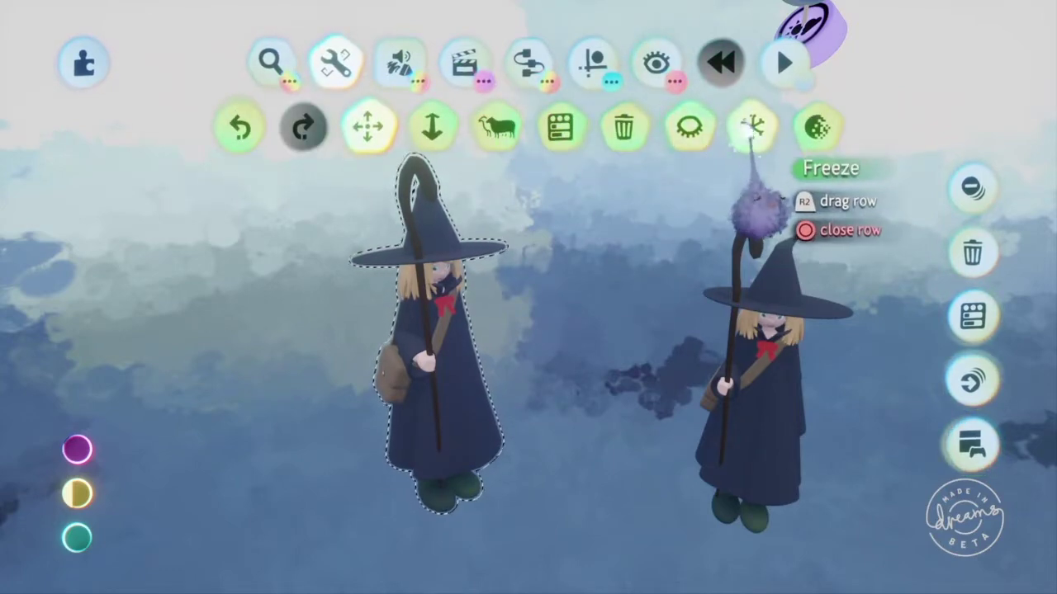
pyautogui.click(751, 128)
pyautogui.click(450, 422)
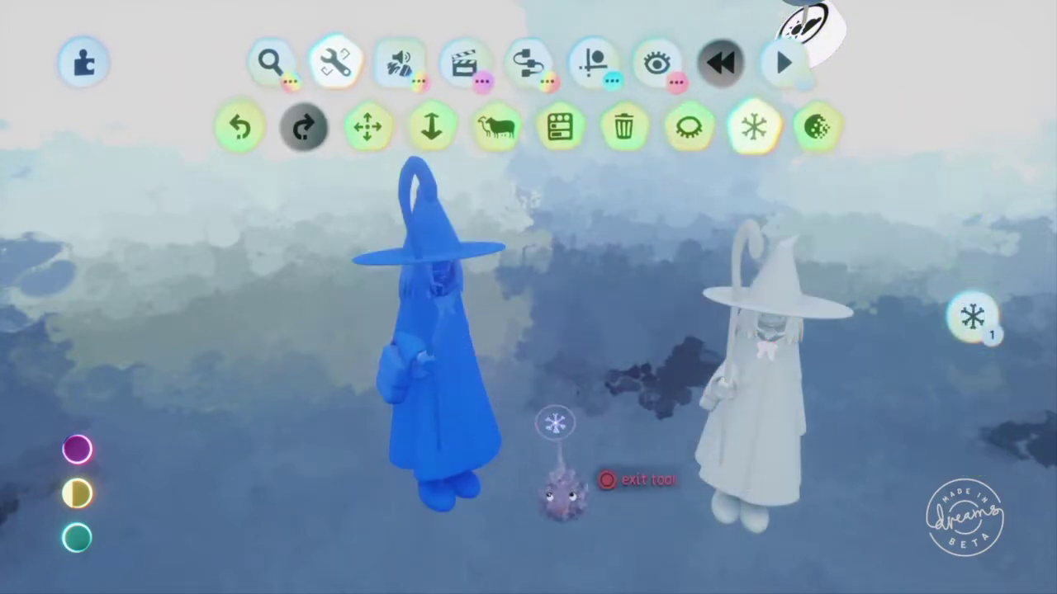
pyautogui.press('Escape')
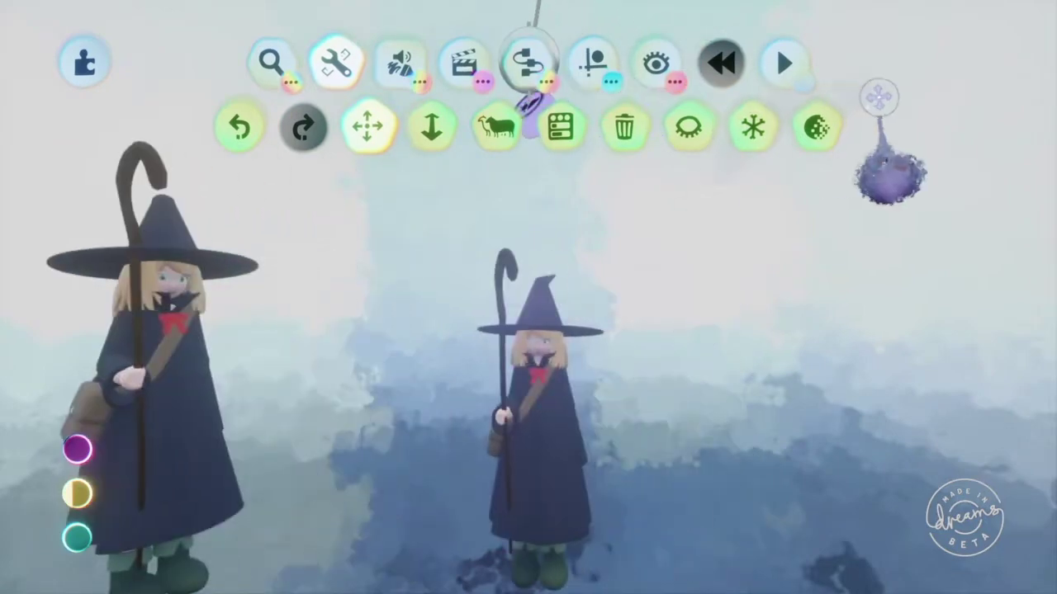
# Examine the colour-coded sculpture detail of both witches with the detail reduction tool, close up and from a distance.
pyautogui.click(827, 132)
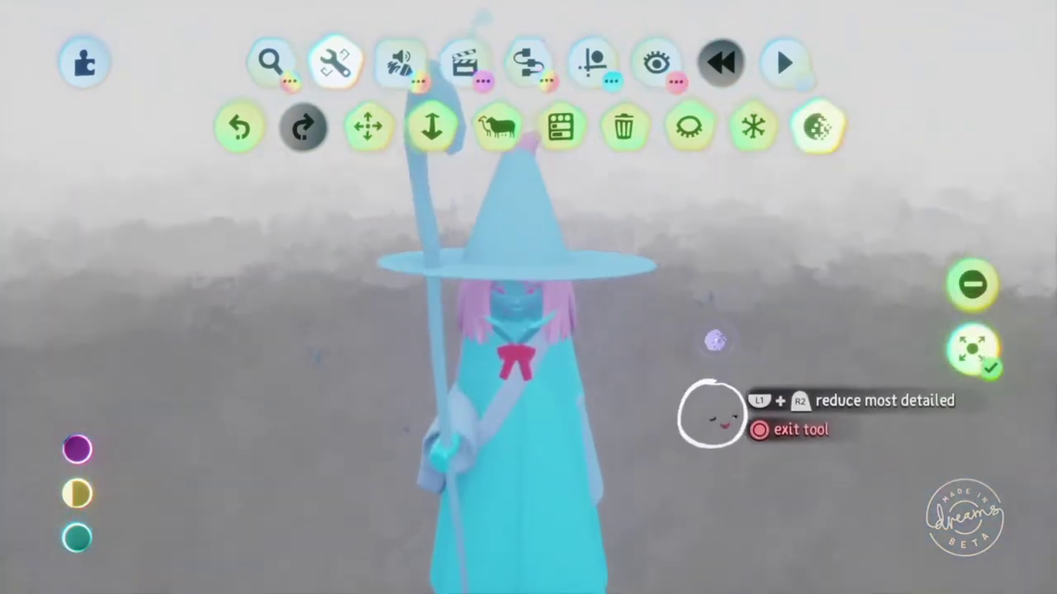
pyautogui.scroll(5, 718, 426)
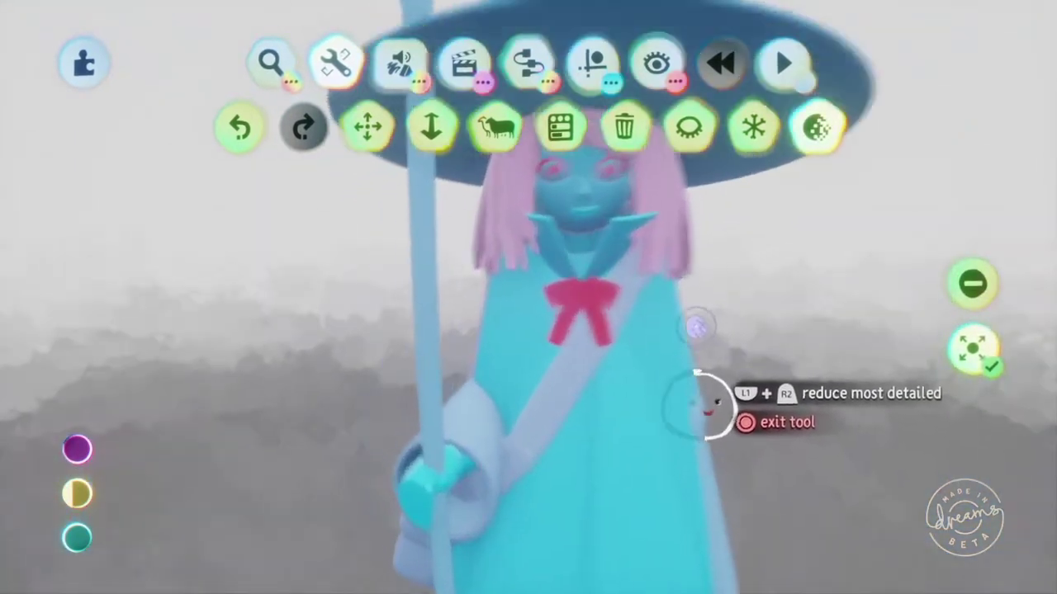
pyautogui.scroll(-3, 698, 306)
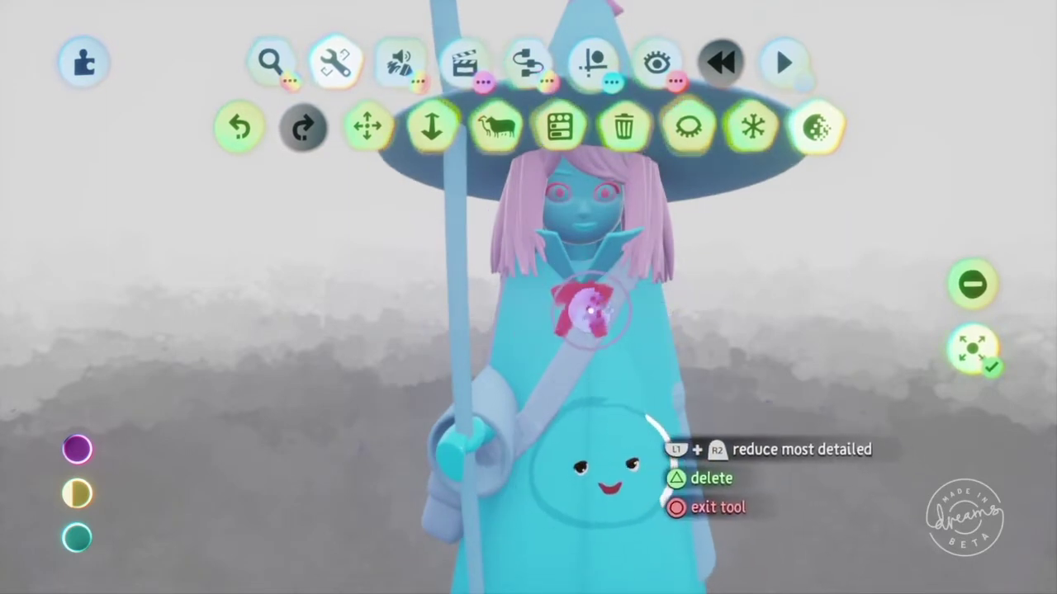
pyautogui.scroll(-5, 754, 358)
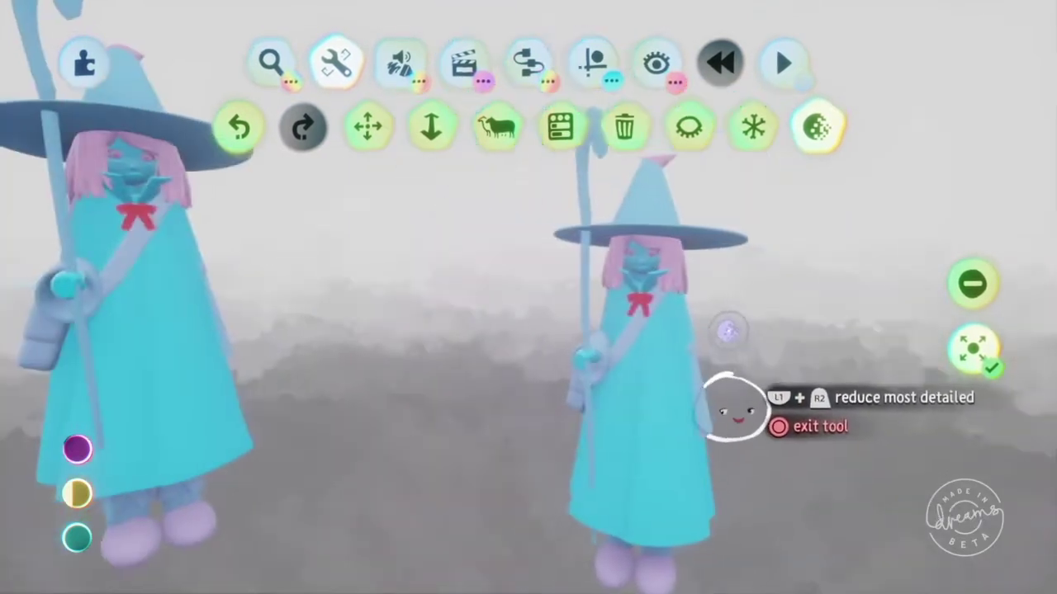
pyautogui.press('Escape')
# Remove the red bow from the collar of the witch.
pyautogui.scroll(3, 842, 362)
pyautogui.scroll(5, 838, 352)
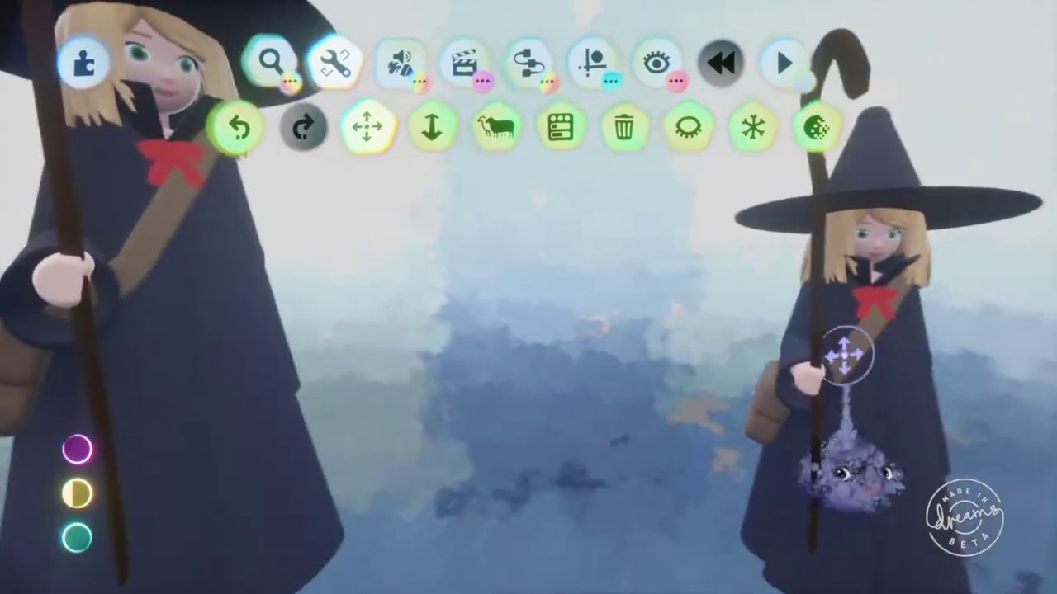
pyautogui.scroll(5, 864, 349)
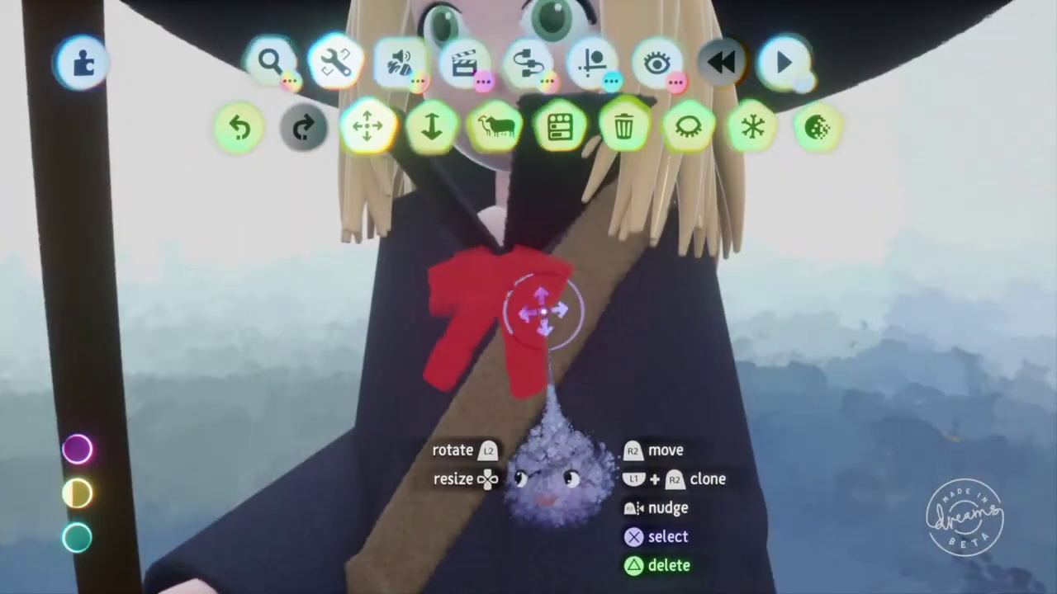
pyautogui.scroll(-5, 538, 323)
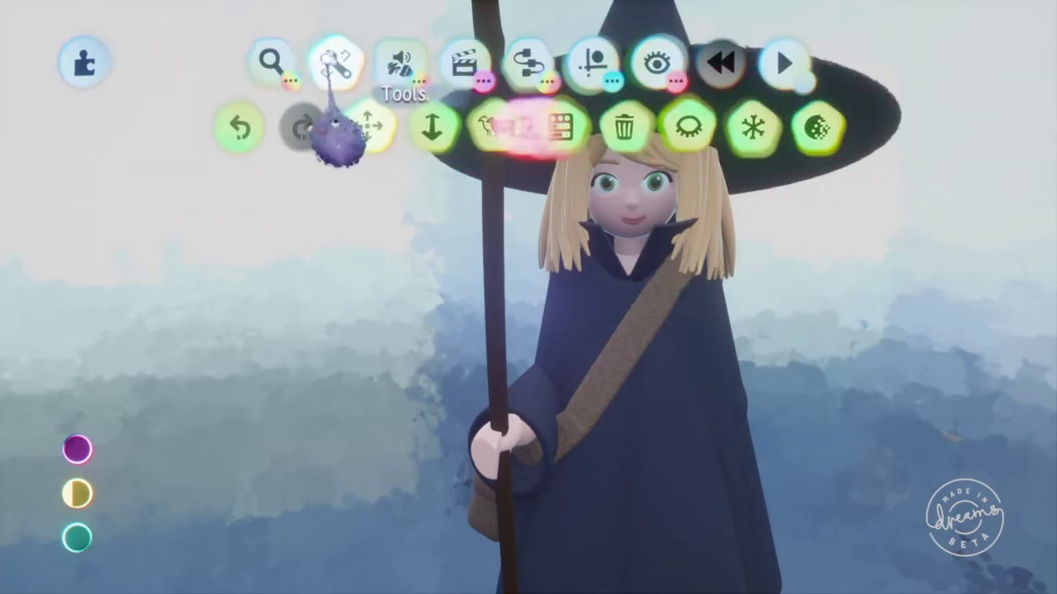
# Examine the detail view of the witch's hat, staff, hair and face from several angles and distances.
pyautogui.click(818, 128)
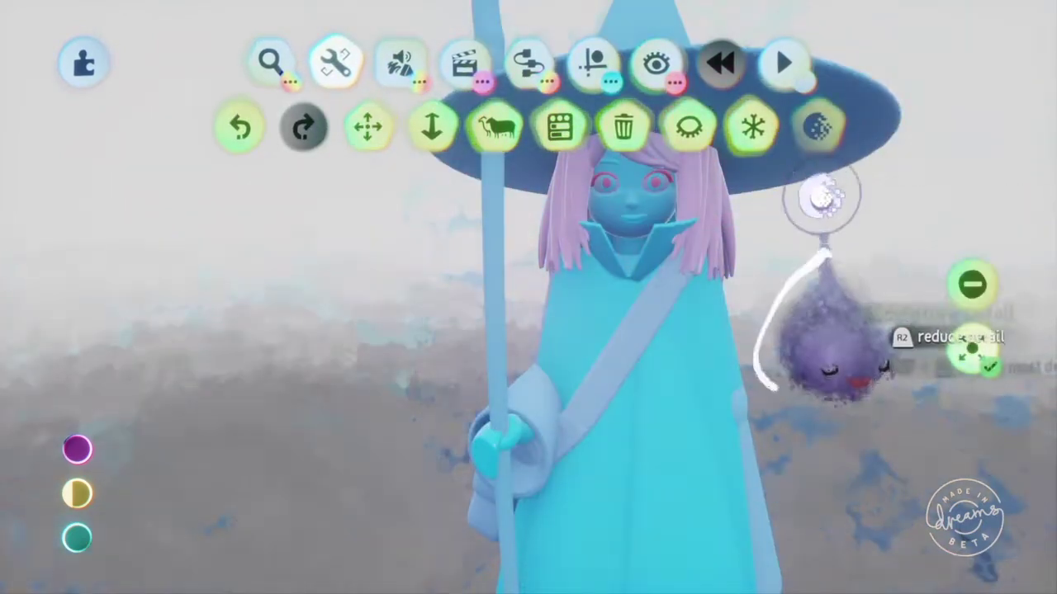
pyautogui.moveTo(776, 291); pyautogui.dragTo(760, 356, button='middle')
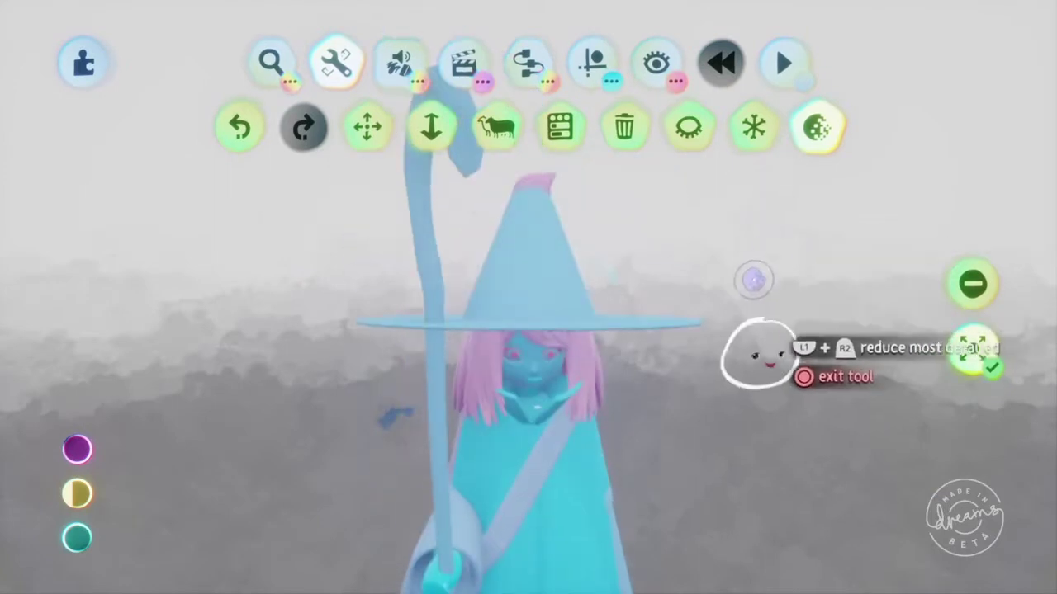
pyautogui.scroll(-5, 746, 384)
pyautogui.scroll(2, 737, 423)
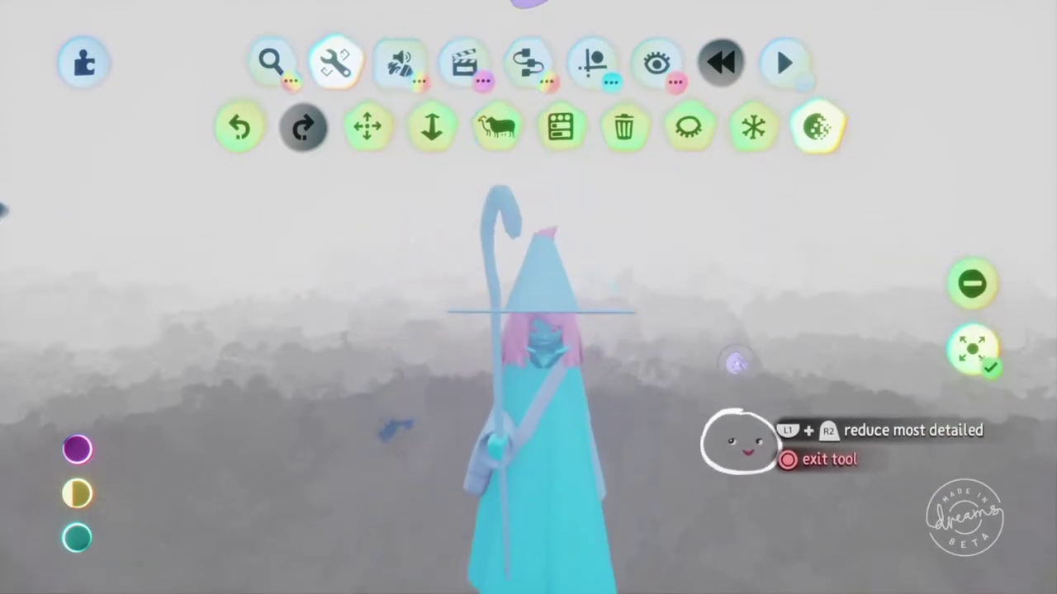
pyautogui.moveTo(742, 419); pyautogui.dragTo(705, 497, button='middle')
pyautogui.scroll(2, 717, 524)
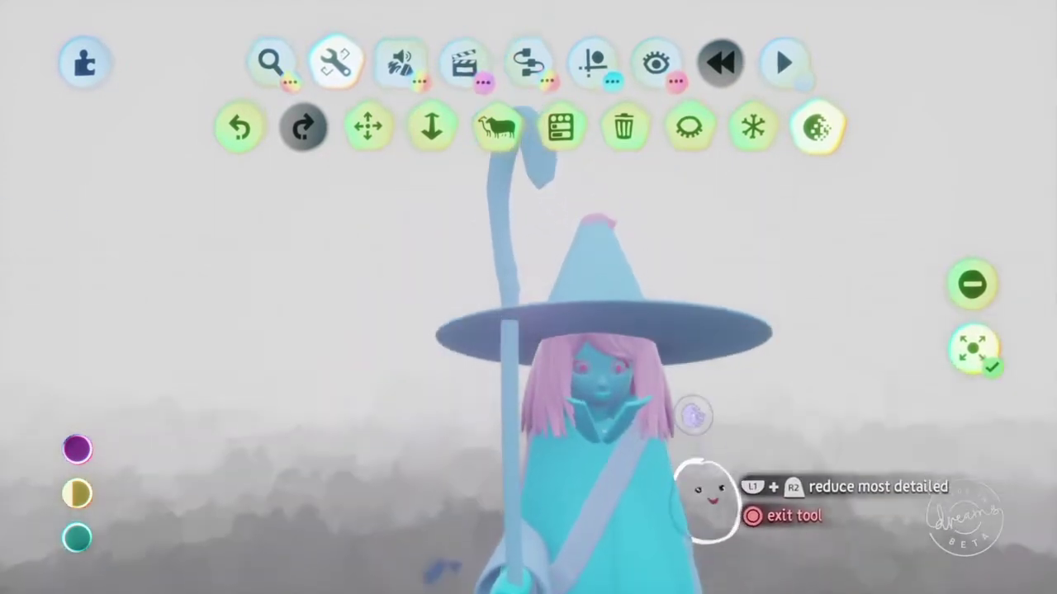
pyautogui.scroll(4, 690, 533)
pyautogui.moveTo(690, 532); pyautogui.dragTo(734, 554, button='middle')
pyautogui.scroll(-4, 701, 462)
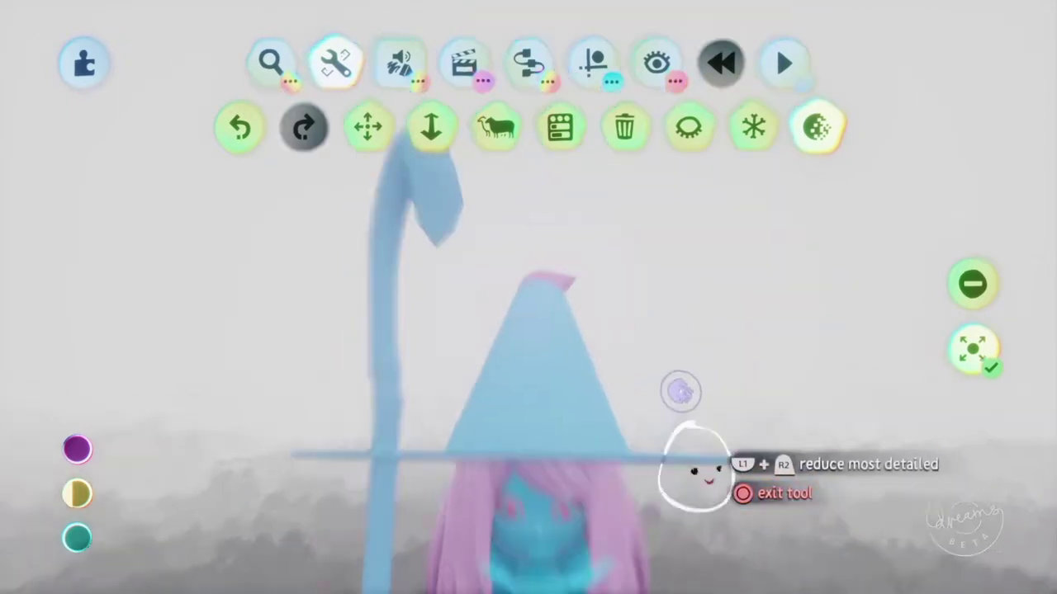
pyautogui.moveTo(700, 463); pyautogui.dragTo(505, 565, button='middle')
pyautogui.scroll(8, 505, 562)
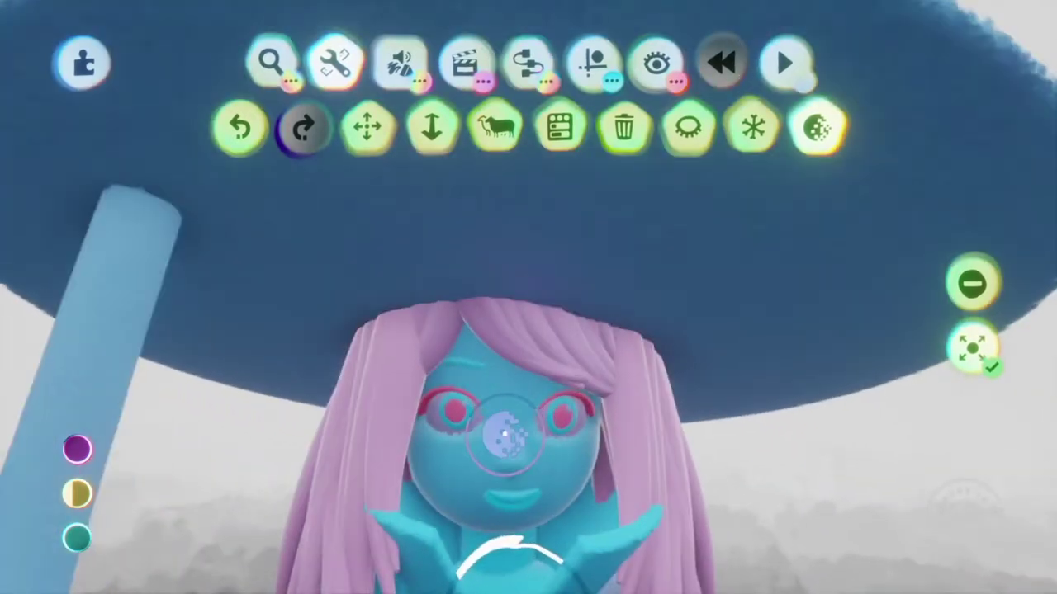
# Reduce the sculpture detail of the witch's irises and compare the look by undoing and redoing the reduction.
pyautogui.scroll(4, 506, 433)
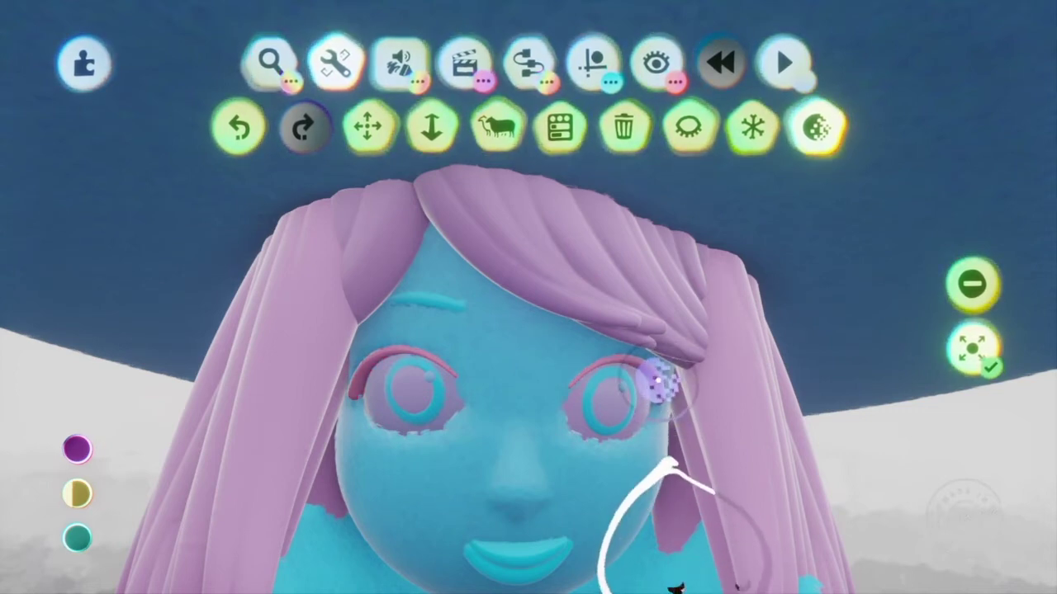
pyautogui.press('Escape')
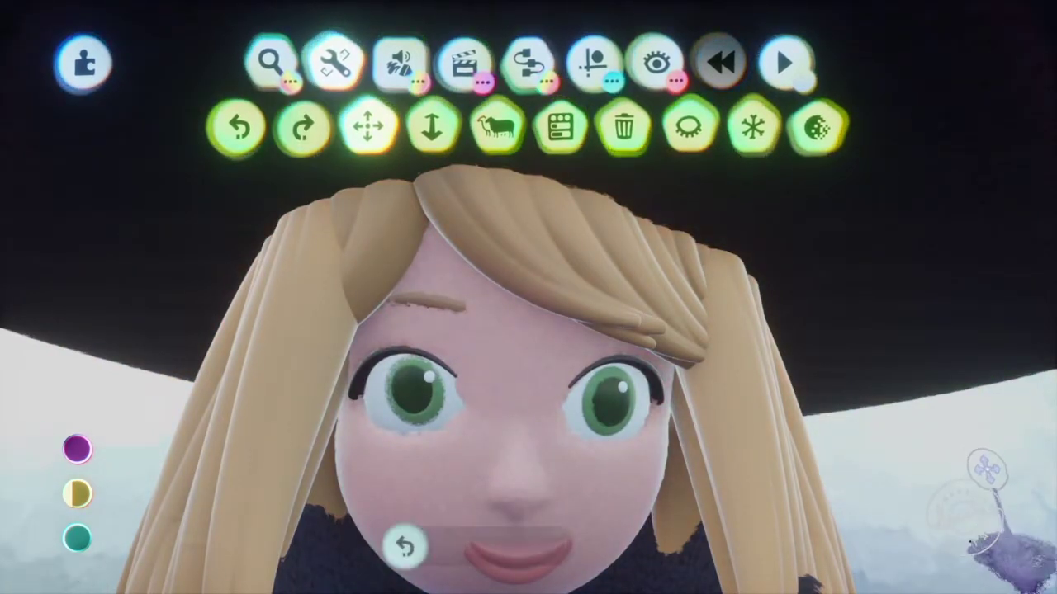
pyautogui.hotkey('ctrl', 'z')
pyautogui.hotkey('ctrl', 'z')
pyautogui.hotkey('ctrl', 'y')
pyautogui.hotkey('ctrl', 'y')
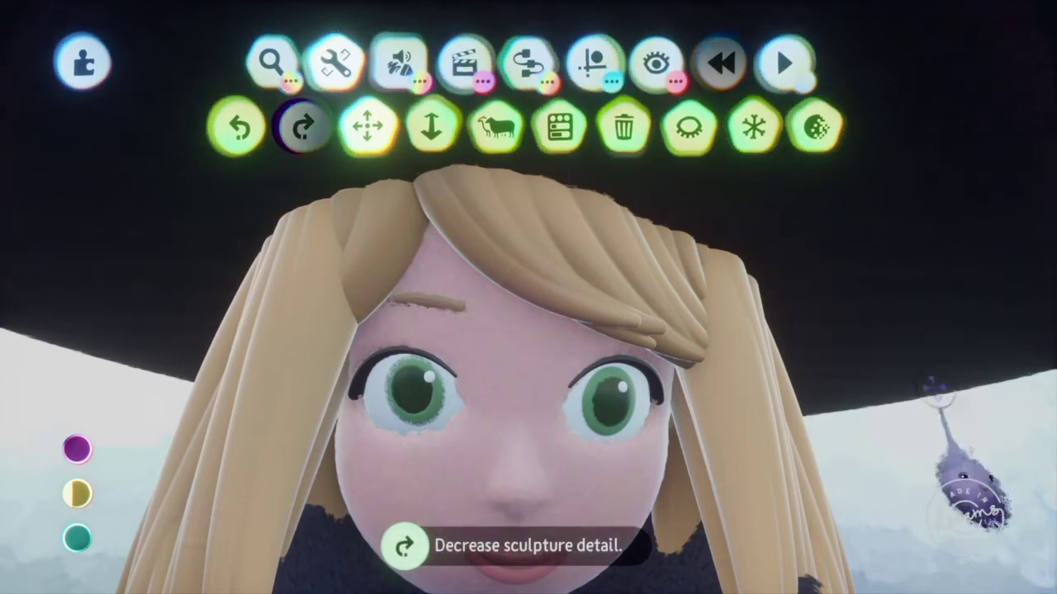
# Reduce the sculpture detail of the witch's eyelashes and return to the normal view.
pyautogui.click(819, 131)
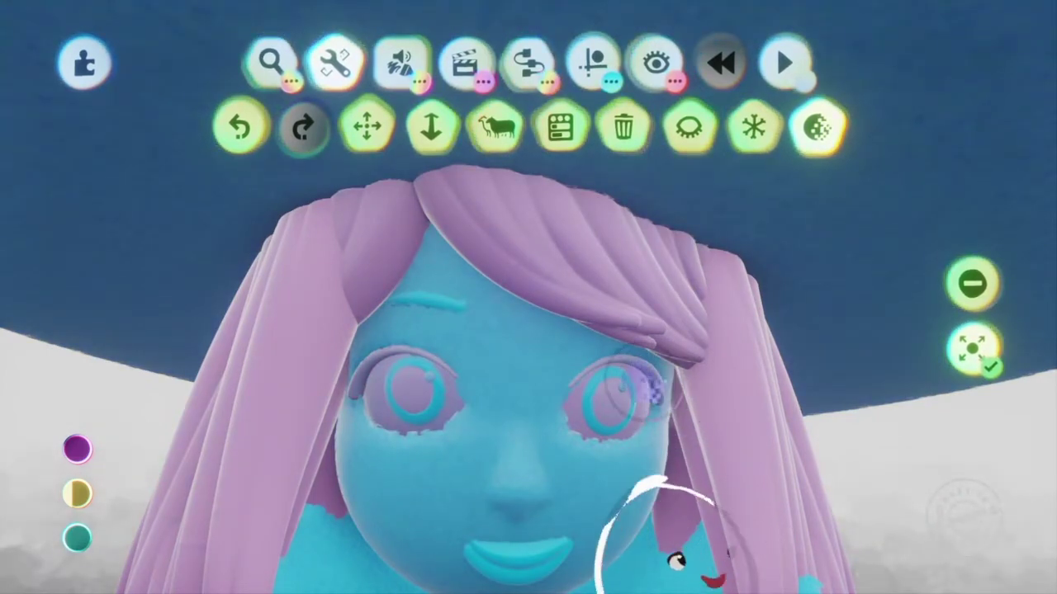
pyautogui.press('Escape')
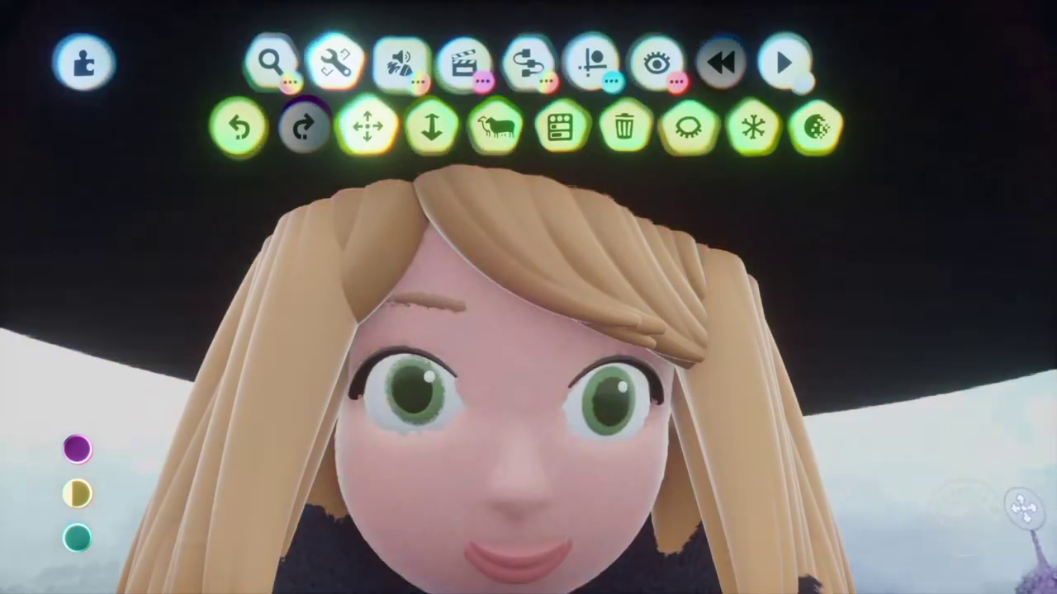
pyautogui.press('Right')
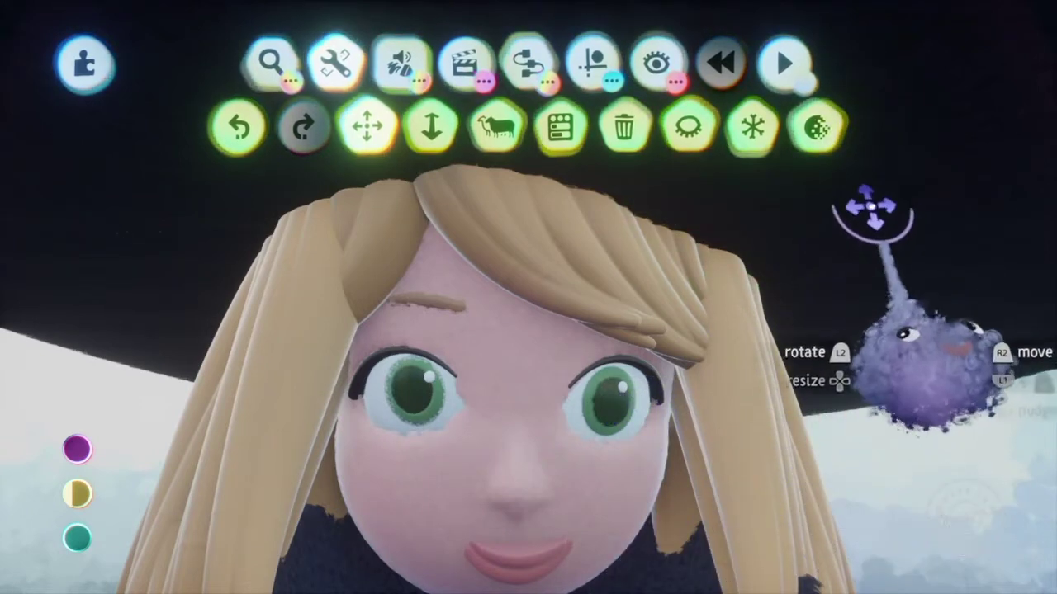
# Reduce the sculpture detail of the witch's pupils and compare the look by undoing and redoing the reduction.
pyautogui.click(820, 126)
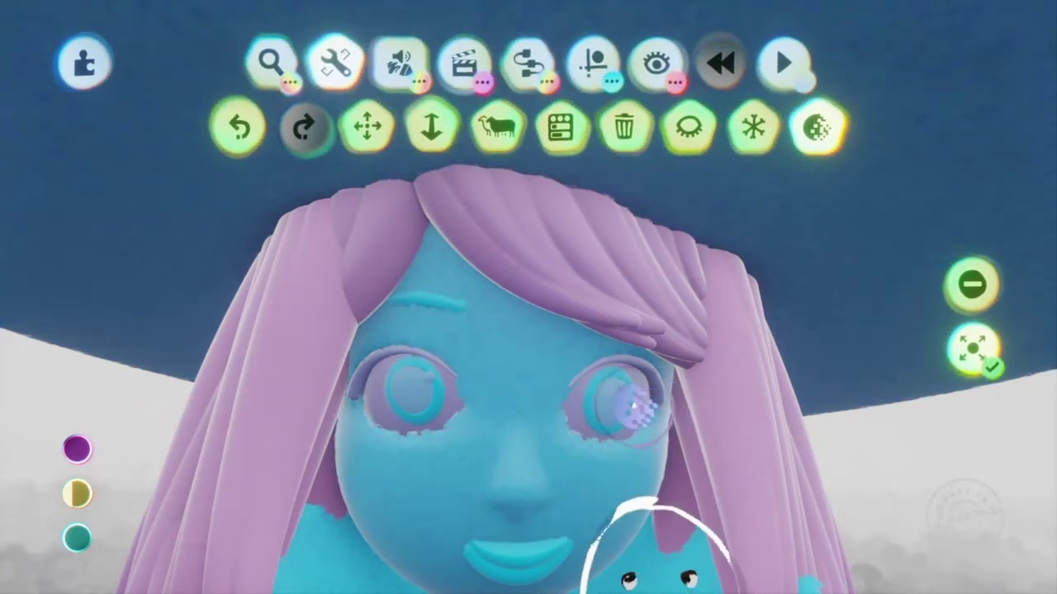
pyautogui.press('Escape')
pyautogui.hotkey('ctrl', 'z')
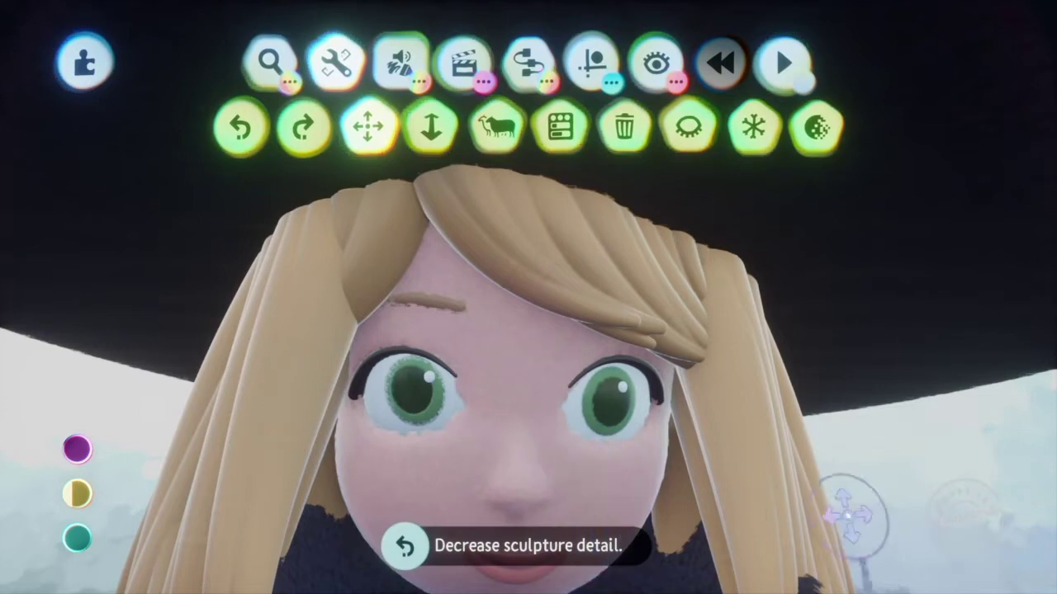
pyautogui.hotkey('ctrl', 'y')
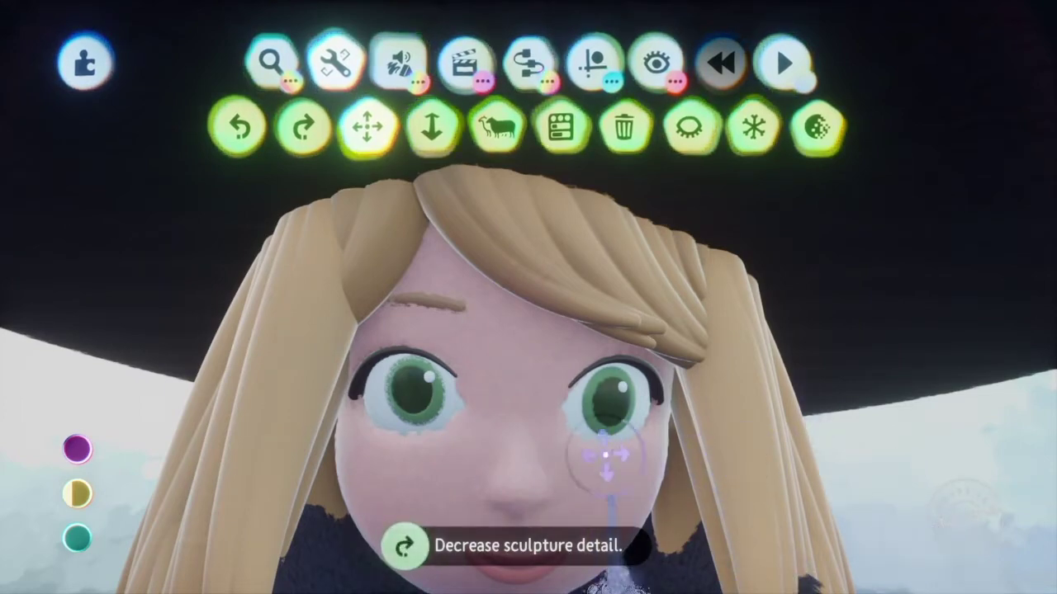
pyautogui.scroll(-5, 571, 443)
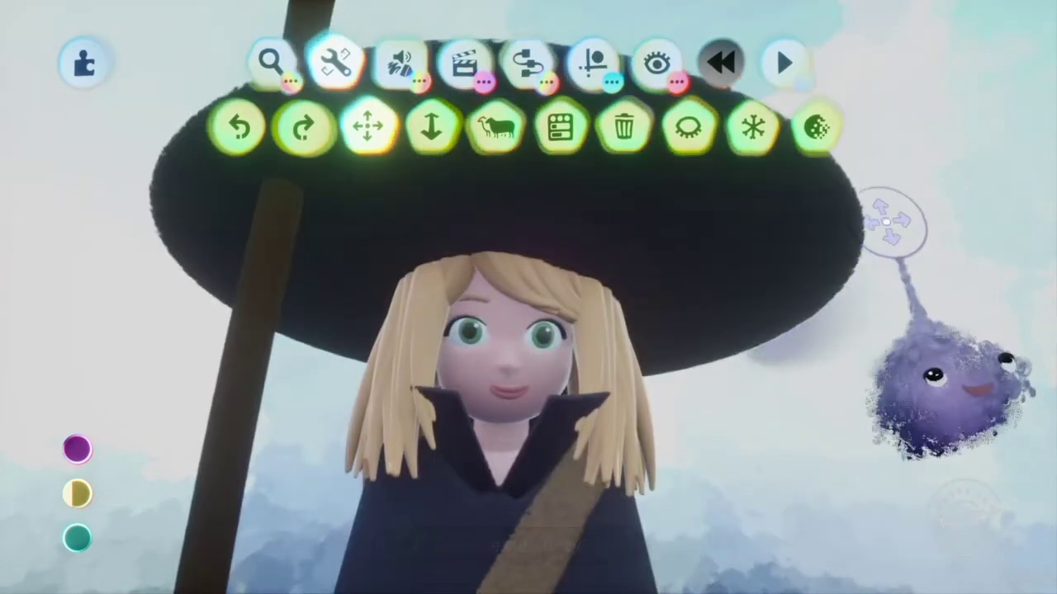
# Try to reduce the sculpture detail of the pointed tip of the witch's hat and undo the reductions.
pyautogui.scroll(-3, 784, 329)
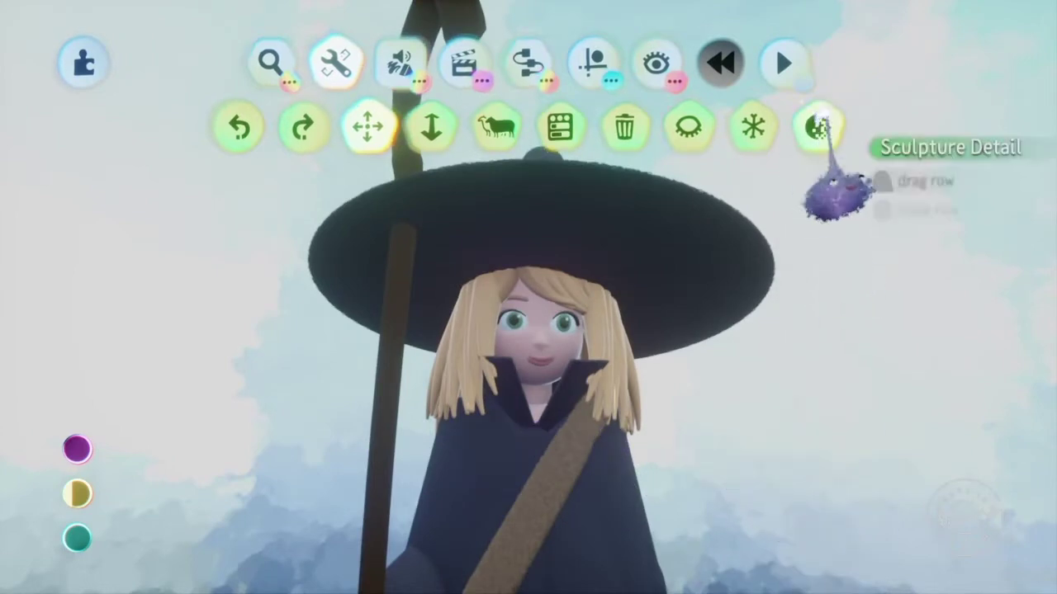
pyautogui.click(821, 127)
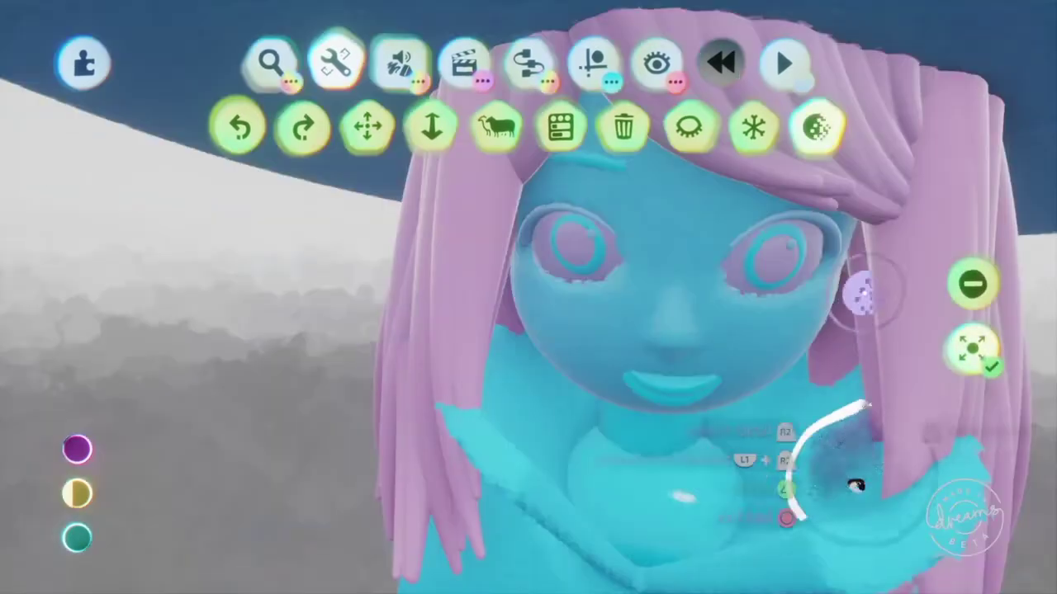
pyautogui.scroll(-4, 858, 360)
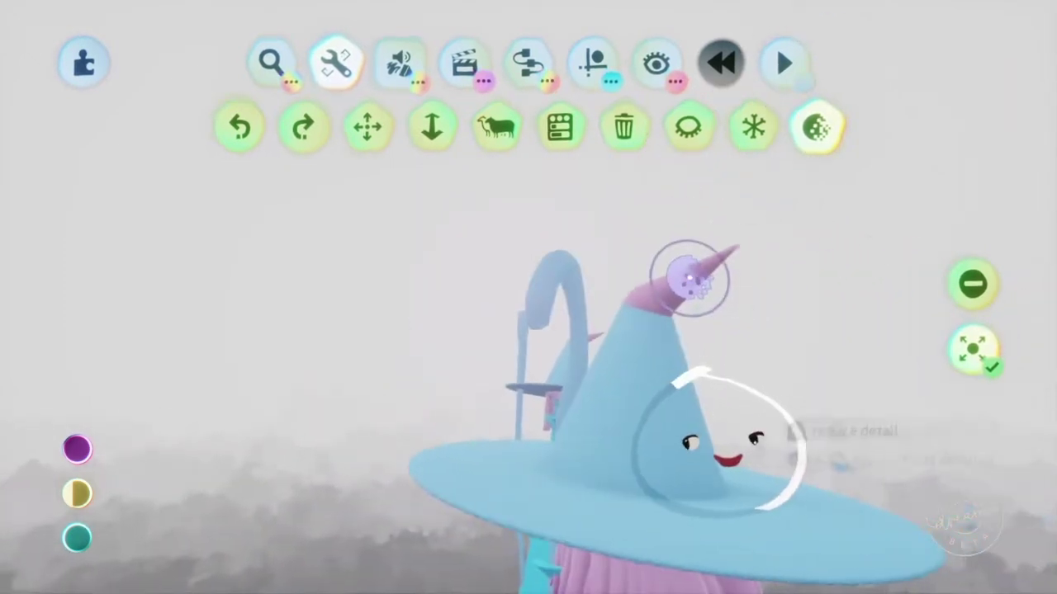
pyautogui.scroll(5, 690, 278)
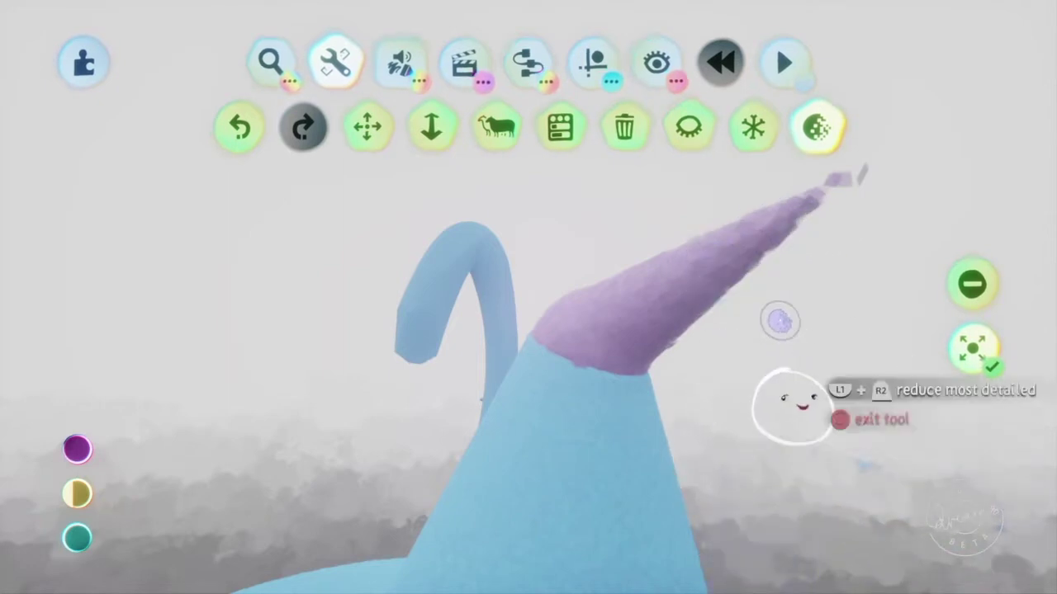
pyautogui.hotkey('ctrl', 'z')
pyautogui.hotkey('ctrl', 'z')
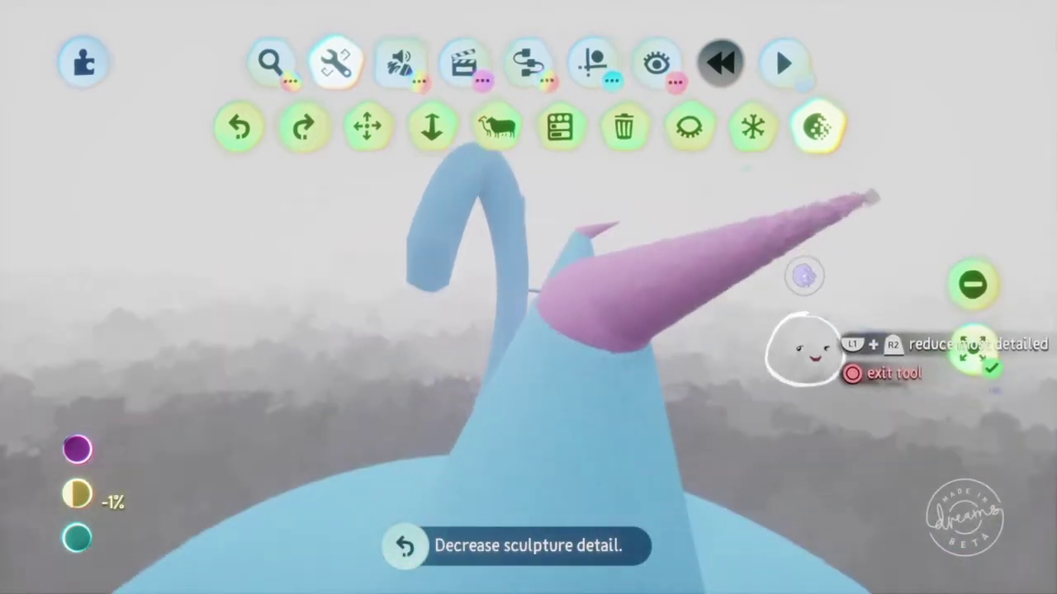
# Try to reduce the sculpture detail of the hat's cone and brim and undo the reduction.
pyautogui.scroll(-5, 805, 349)
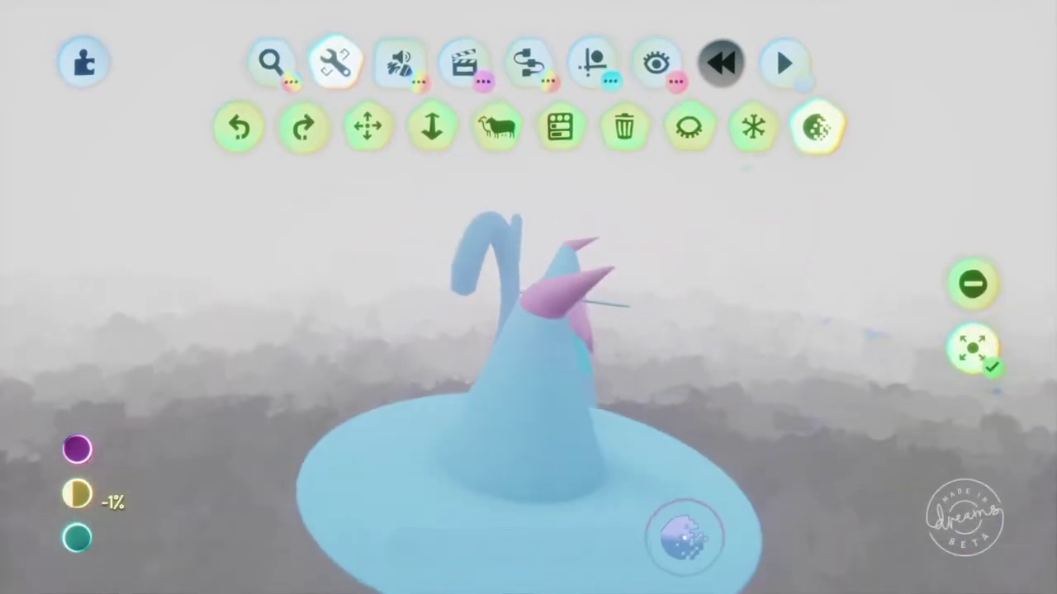
pyautogui.scroll(2, 710, 555)
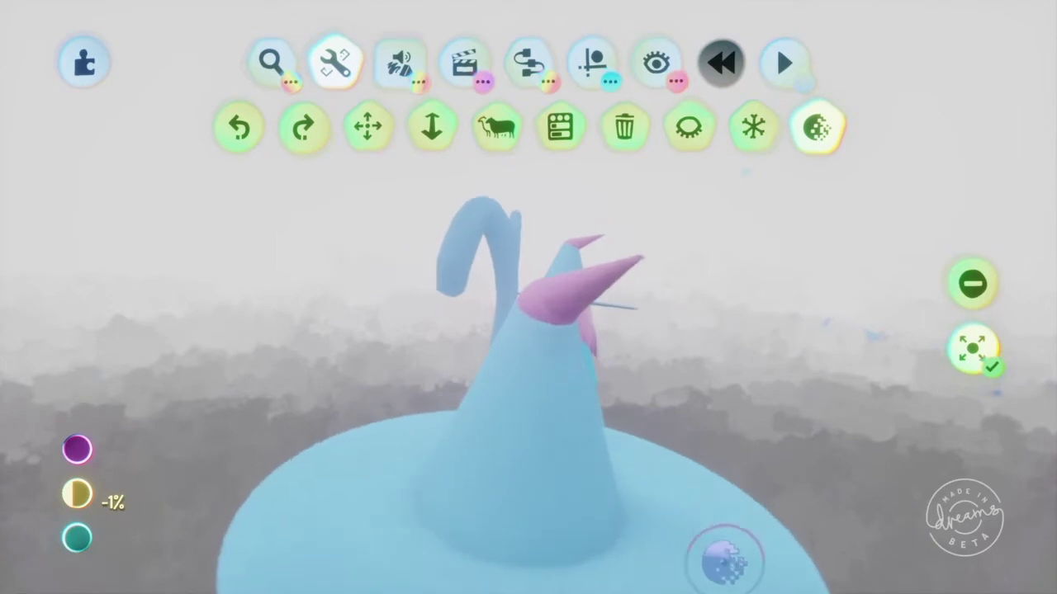
pyautogui.moveTo(721, 562); pyautogui.dragTo(724, 566, button='middle')
pyautogui.scroll(-3, 743, 563)
pyautogui.moveTo(687, 534); pyautogui.dragTo(680, 480, button='middle')
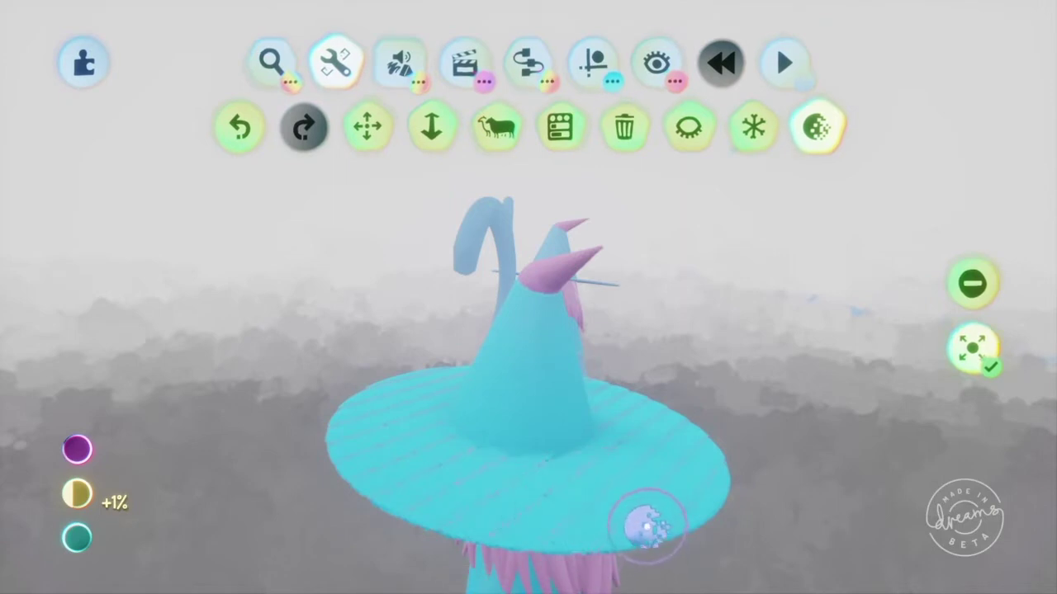
pyautogui.hotkey('ctrl', 'z')
# Reduce the sculpture detail of the hair strands on the witch's back, checking their look in the normal view.
pyautogui.moveTo(655, 469)
pyautogui.mouseDown(button='middle')
pyautogui.moveTo(646, 507)
pyautogui.moveTo(680, 562)
pyautogui.mouseUp(button='middle')
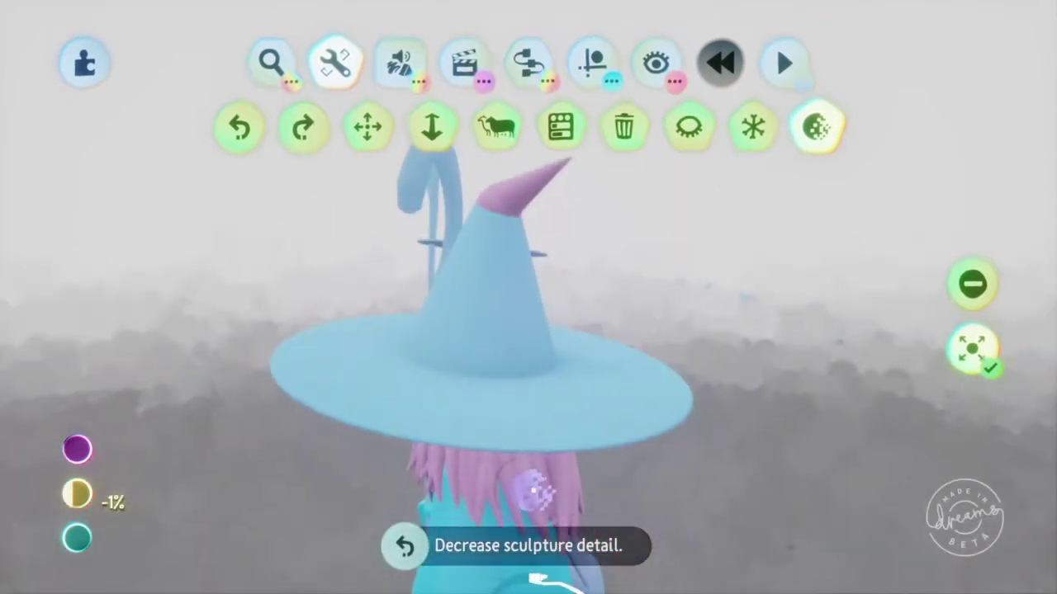
pyautogui.moveTo(546, 486); pyautogui.dragTo(566, 486, button='middle')
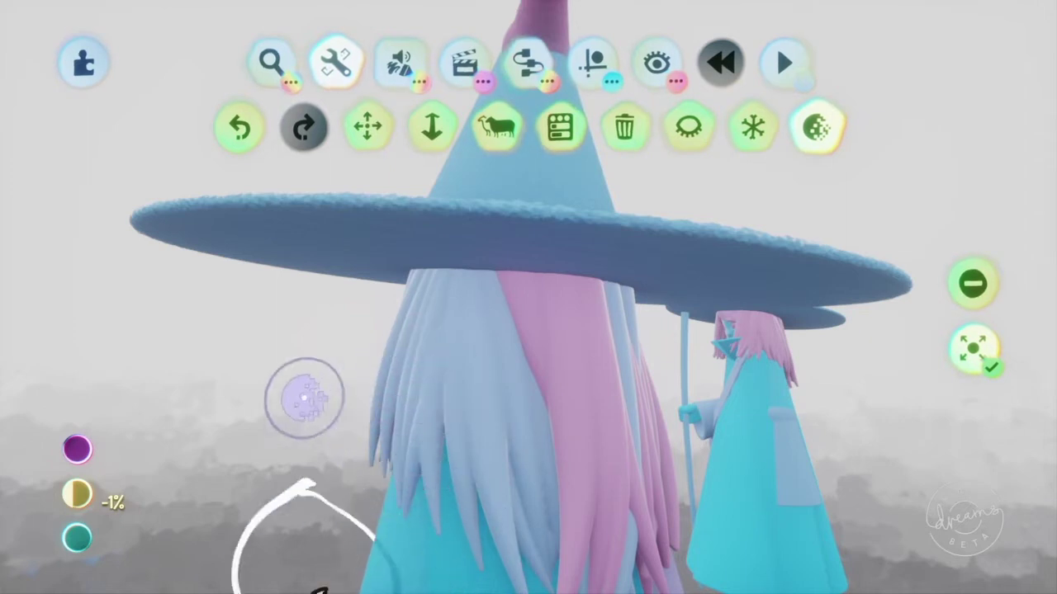
pyautogui.press('Escape')
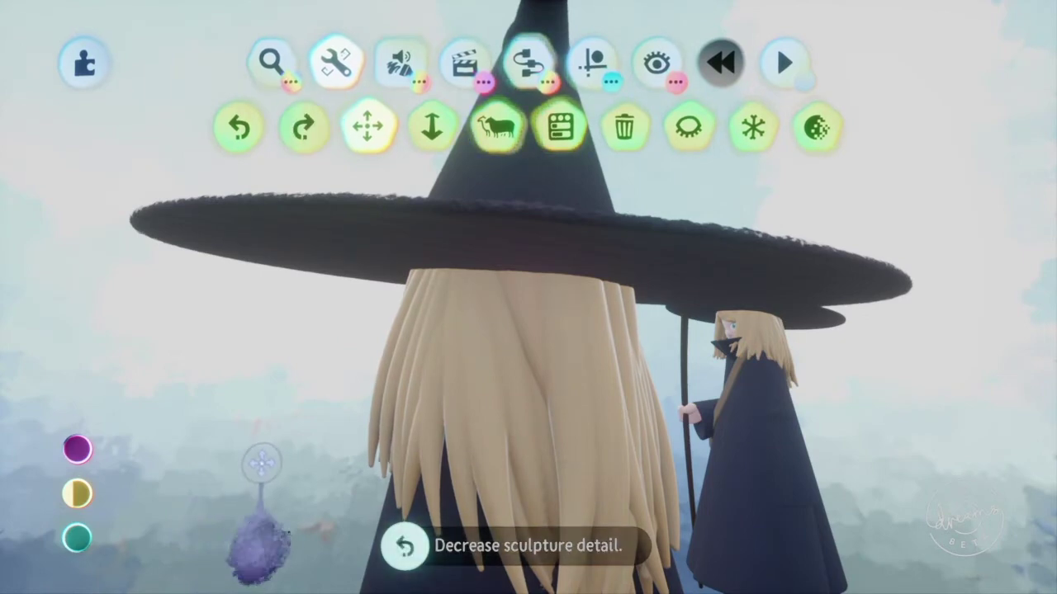
pyautogui.click(818, 128)
pyautogui.moveTo(618, 373); pyautogui.dragTo(588, 405, button='middle')
pyautogui.scroll(-5, 585, 386)
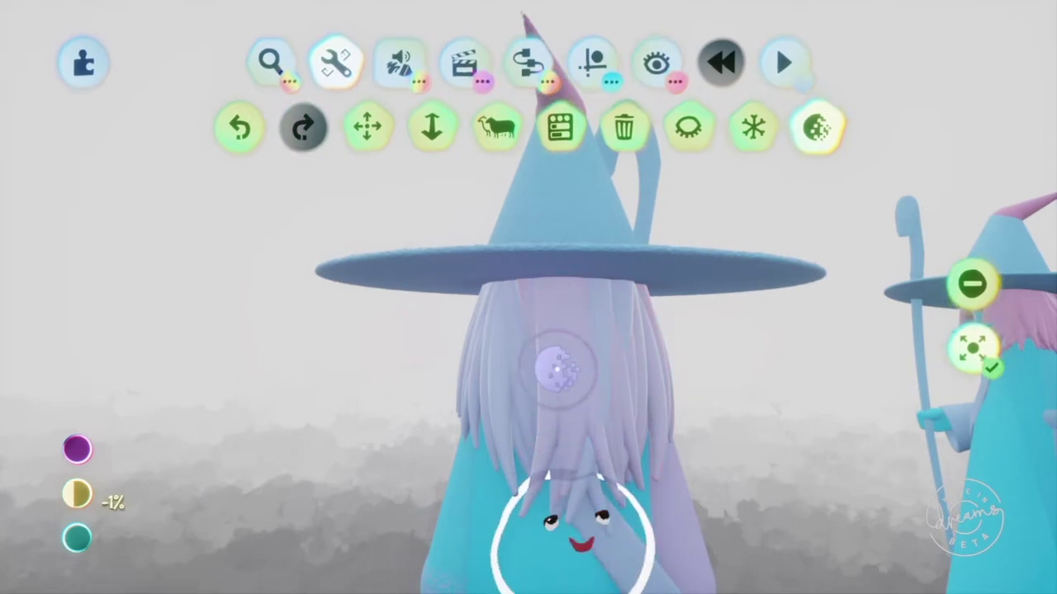
# Reduce the sculpture detail of the hair around the face, undo the last fringe reduction and return to the normal view.
pyautogui.moveTo(619, 477); pyautogui.dragTo(677, 415, button='middle')
pyautogui.scroll(5, 738, 323)
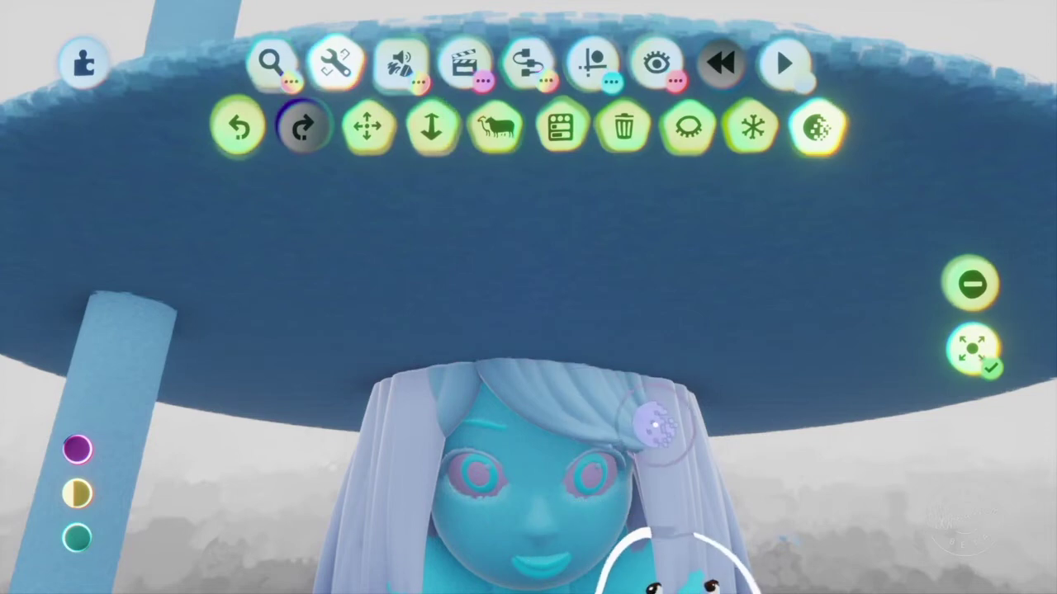
pyautogui.moveTo(802, 426); pyautogui.dragTo(842, 462, button='middle')
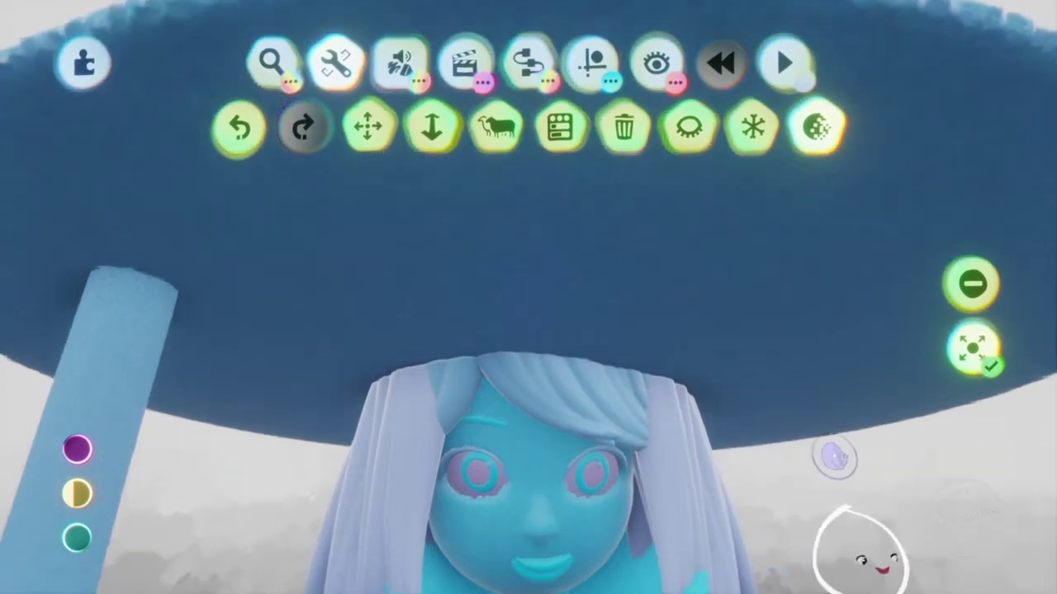
pyautogui.scroll(-5, 958, 571)
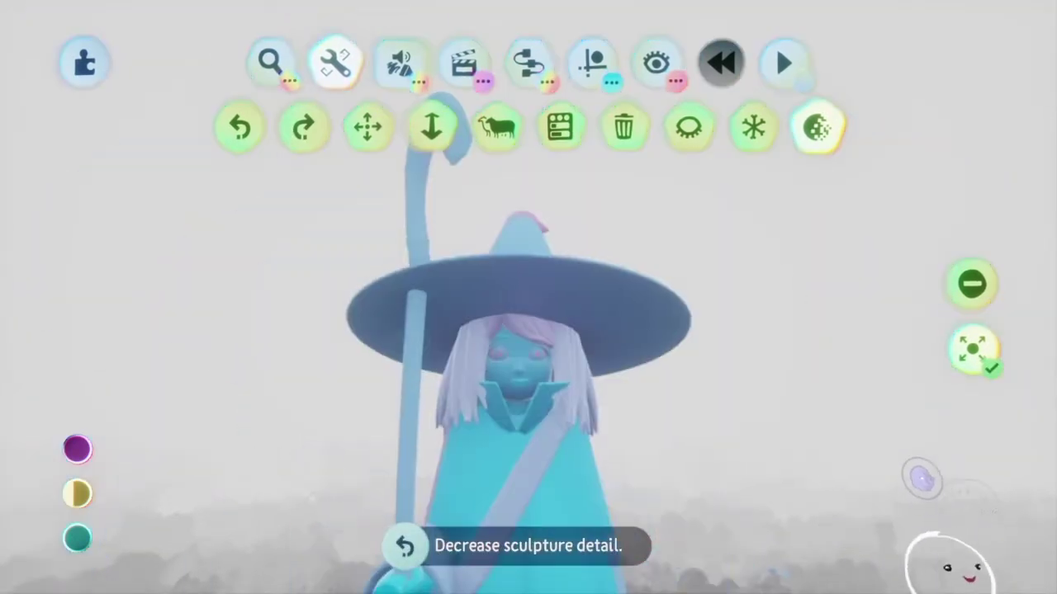
pyautogui.press('Escape')
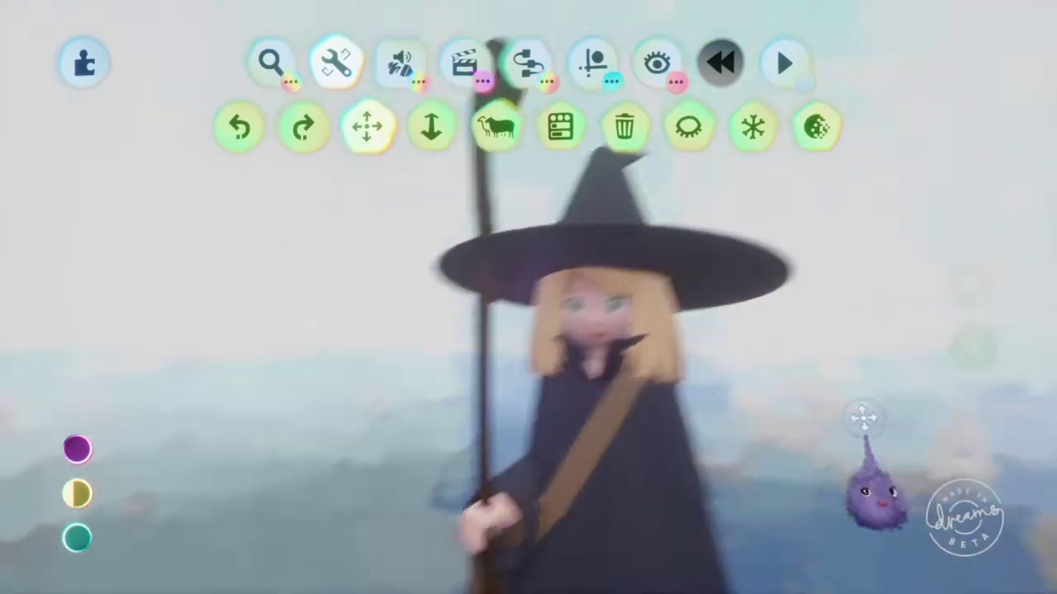
# Reduce the sculpture detail of the witch's shoes, undo the excess reduction and return to the normal view.
pyautogui.moveTo(871, 421); pyautogui.dragTo(859, 441, button='middle')
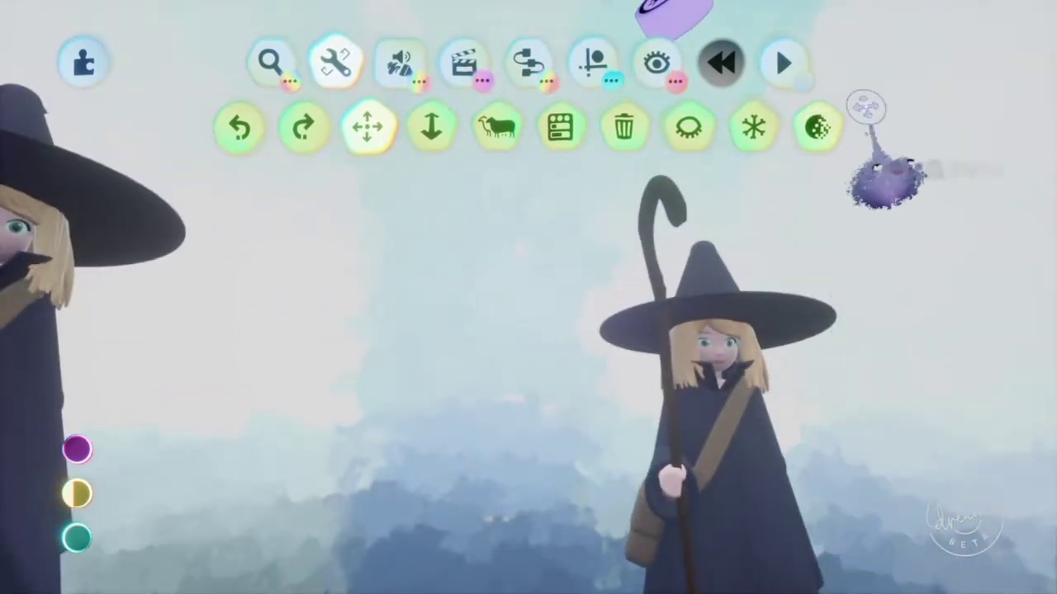
pyautogui.click(826, 129)
pyautogui.moveTo(842, 206)
pyautogui.mouseDown(button='middle')
pyautogui.moveTo(845, 380)
pyautogui.moveTo(830, 428)
pyautogui.moveTo(808, 430)
pyautogui.moveTo(814, 399)
pyautogui.moveTo(823, 451)
pyautogui.moveTo(776, 514)
pyautogui.moveTo(789, 438)
pyautogui.moveTo(700, 465)
pyautogui.moveTo(707, 484)
pyautogui.moveTo(751, 512)
pyautogui.moveTo(728, 480)
pyautogui.moveTo(732, 456)
pyautogui.mouseUp(button='middle')
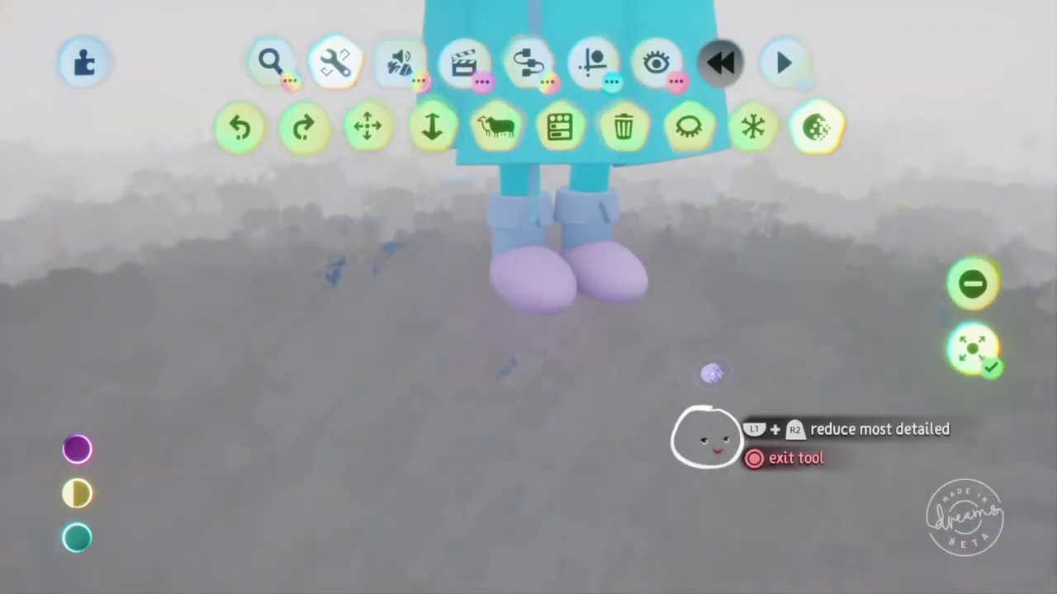
pyautogui.moveTo(703, 402); pyautogui.dragTo(690, 374, button='middle')
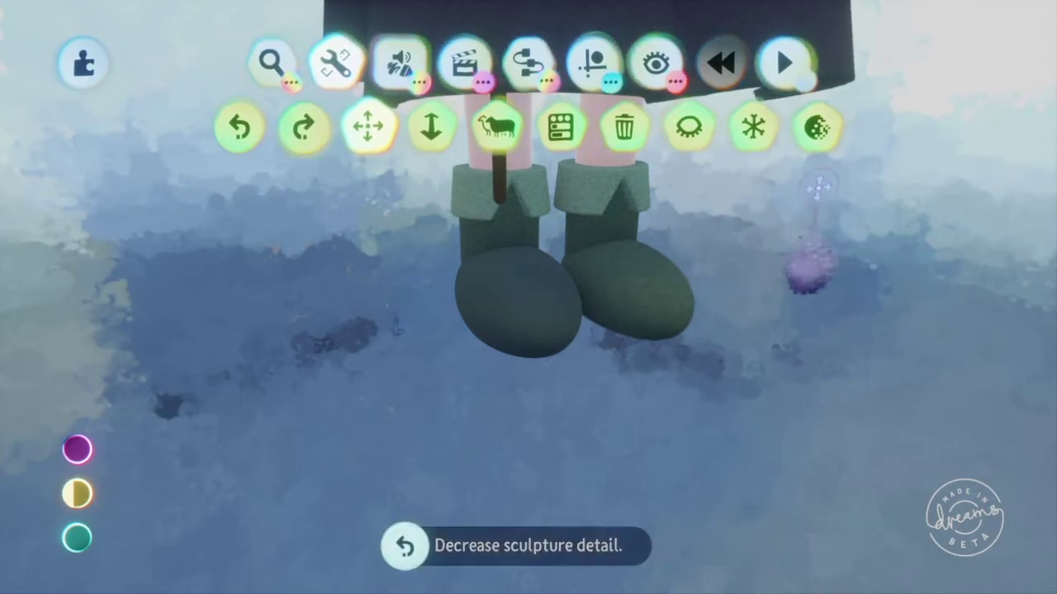
pyautogui.click(820, 134)
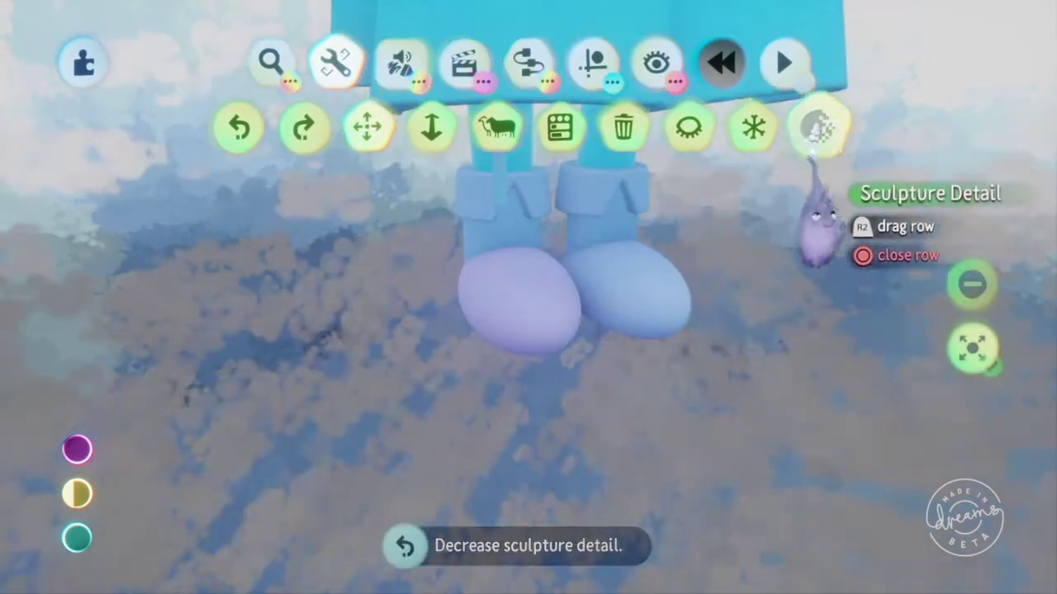
pyautogui.click(547, 327)
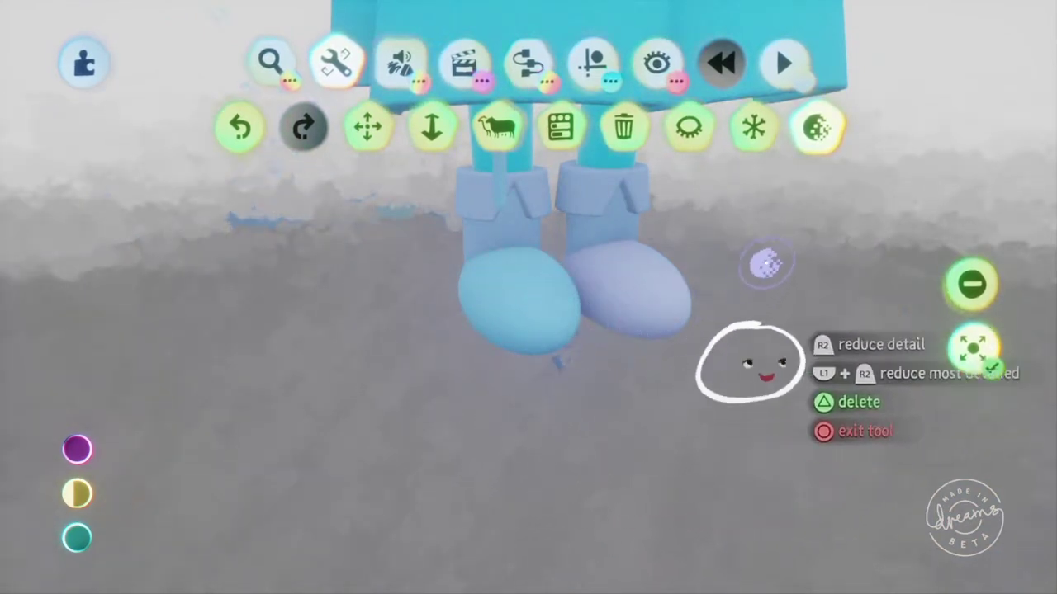
pyautogui.hotkey('ctrl', 'z')
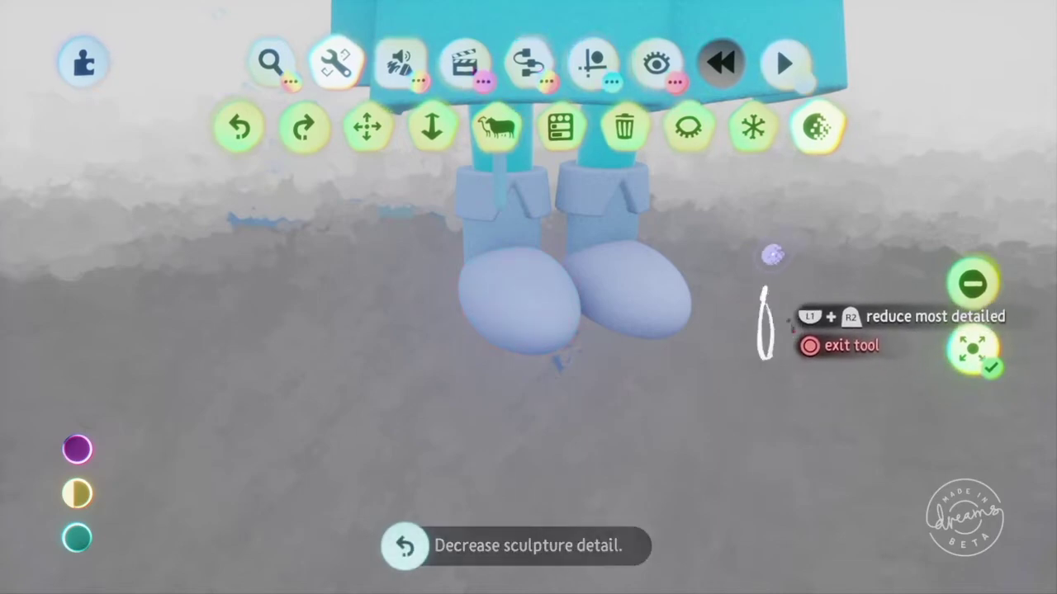
pyautogui.press('Escape')
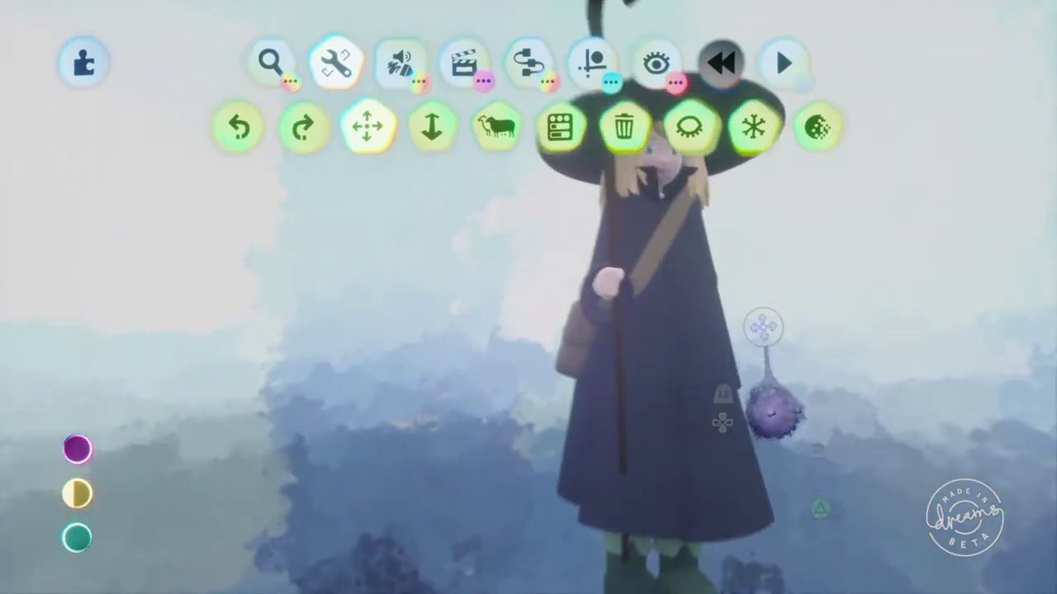
# Reduce the sculpture detail of the raised sleeve, and try a reduction on the satchel button's cross stitch before undoing it.
pyautogui.click(818, 126)
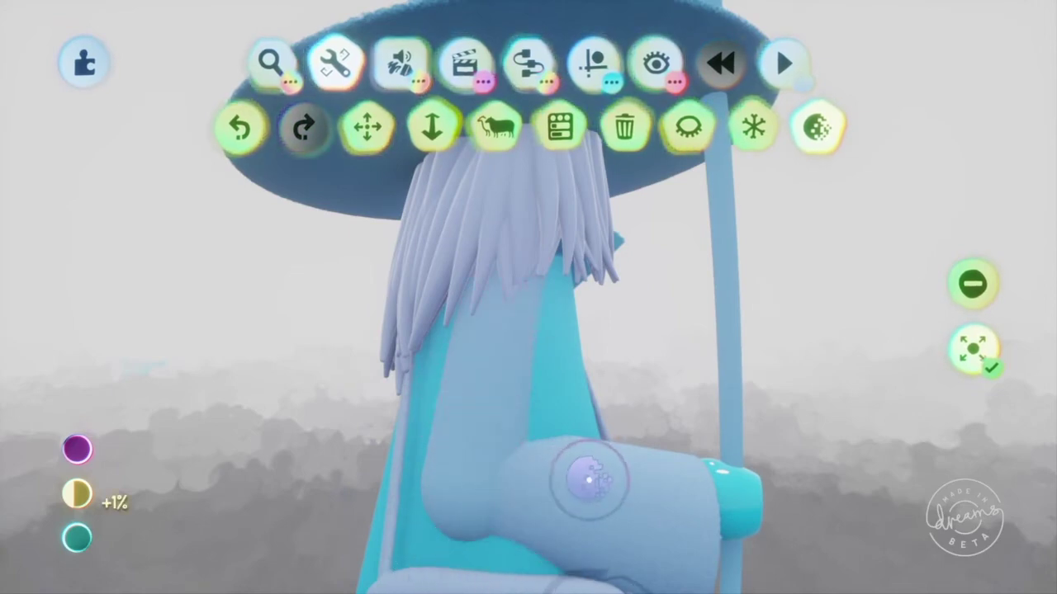
pyautogui.moveTo(596, 542); pyautogui.dragTo(620, 344, button='middle')
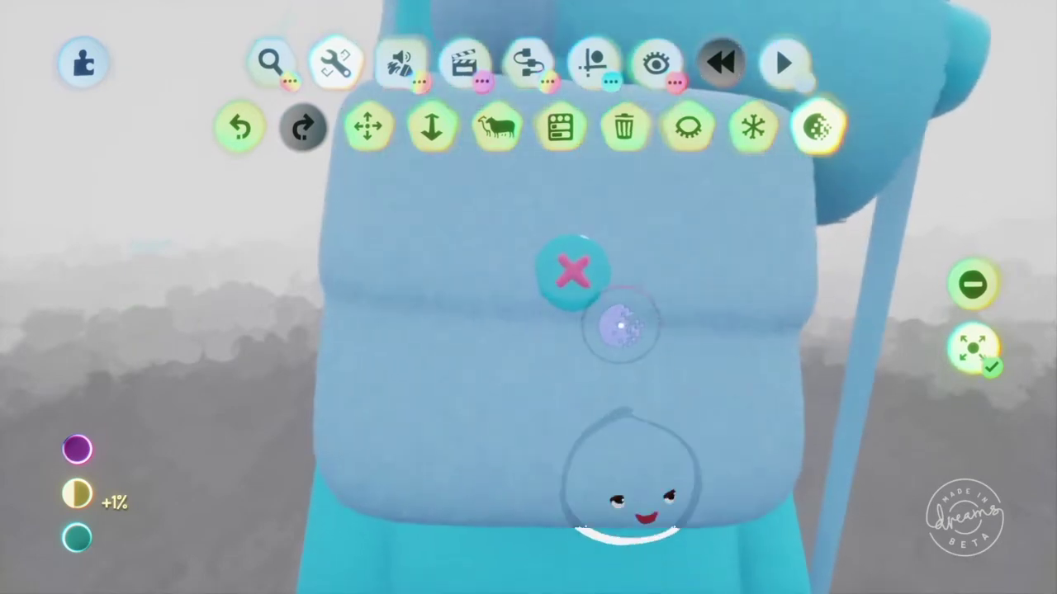
pyautogui.moveTo(583, 297); pyautogui.dragTo(611, 256, button='middle')
pyautogui.click(611, 255)
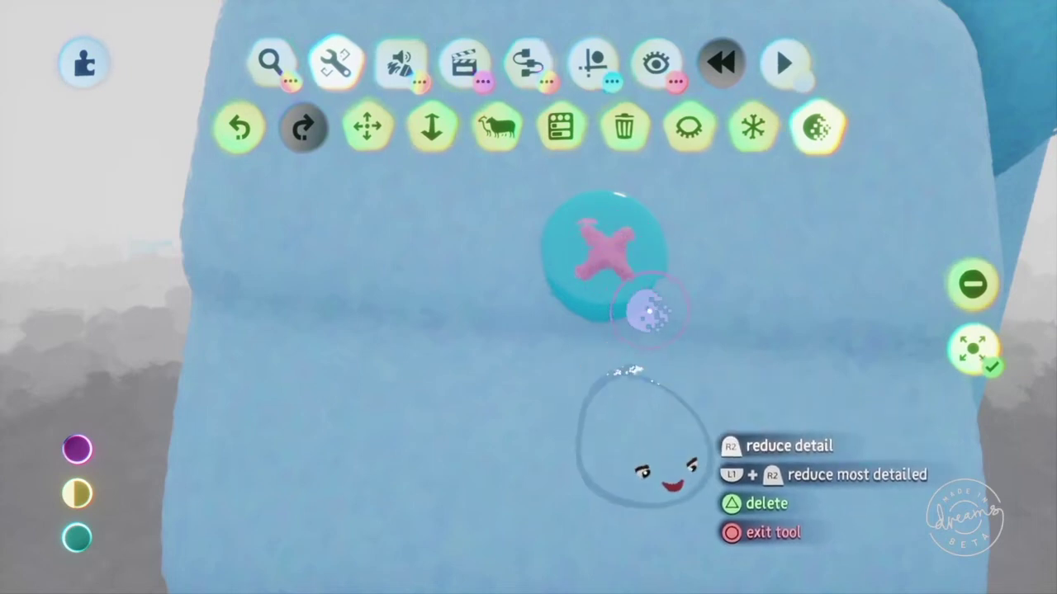
pyautogui.press('Escape')
pyautogui.hotkey('ctrl', 'z')
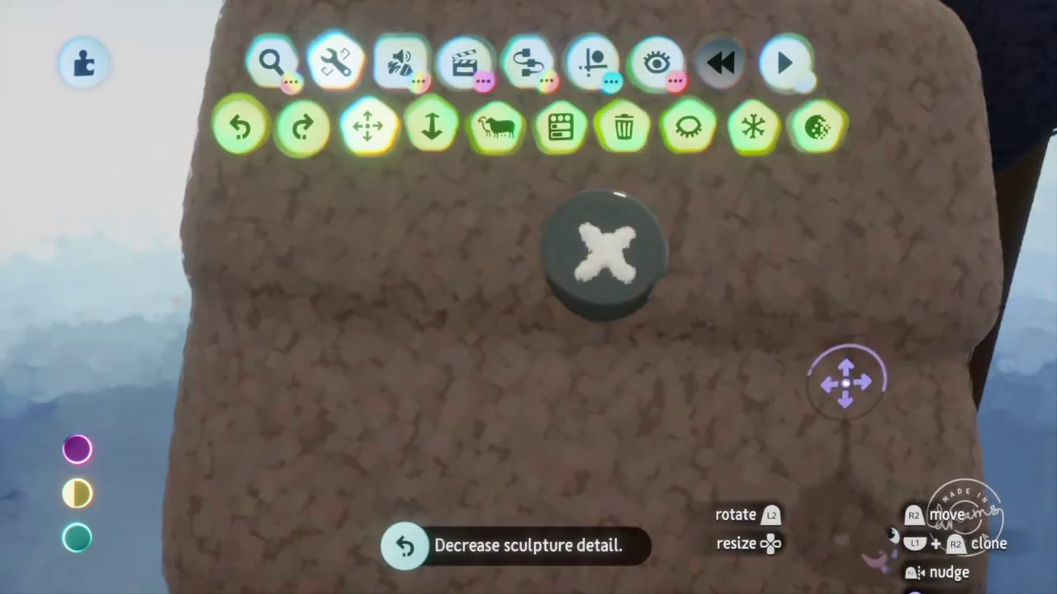
# Reduce the sculpture detail of the satchel's button and compare the look by undoing and redoing the reduction.
pyautogui.click(818, 127)
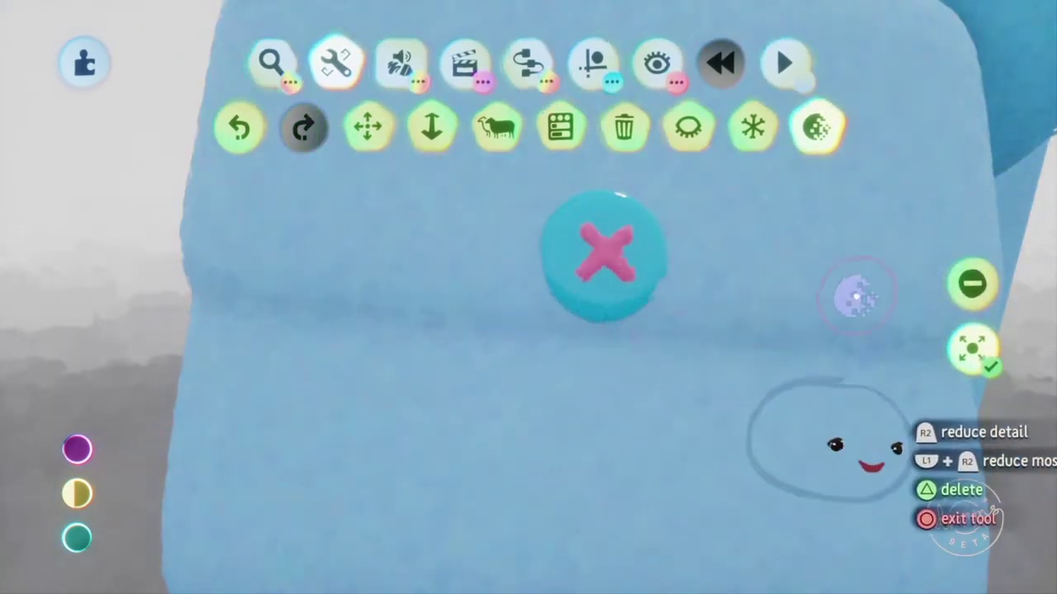
pyautogui.press('Escape')
pyautogui.hotkey('ctrl', 'z')
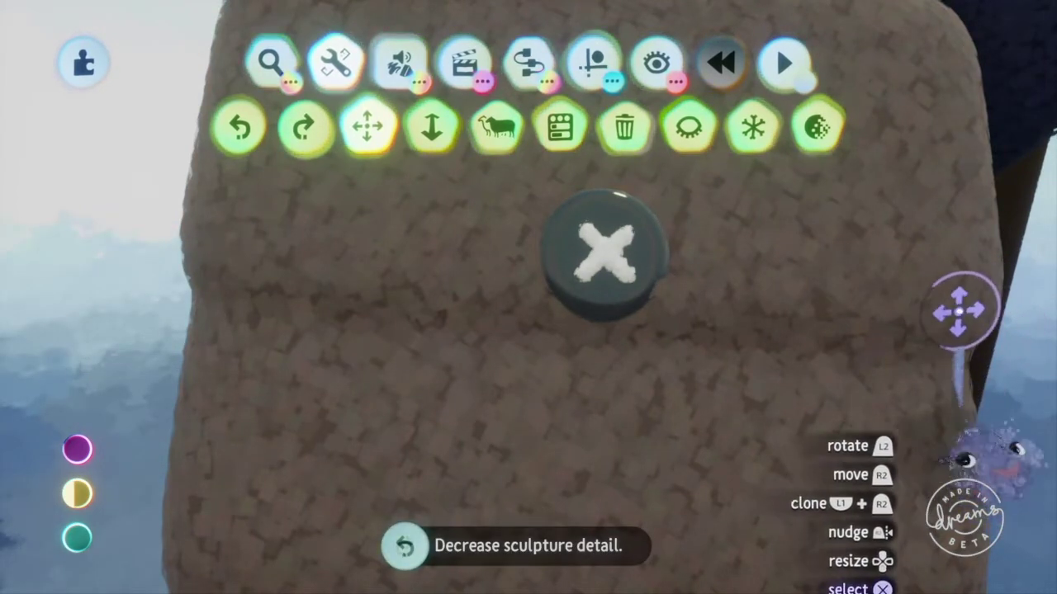
pyautogui.hotkey('ctrl', 'shift', 'z')
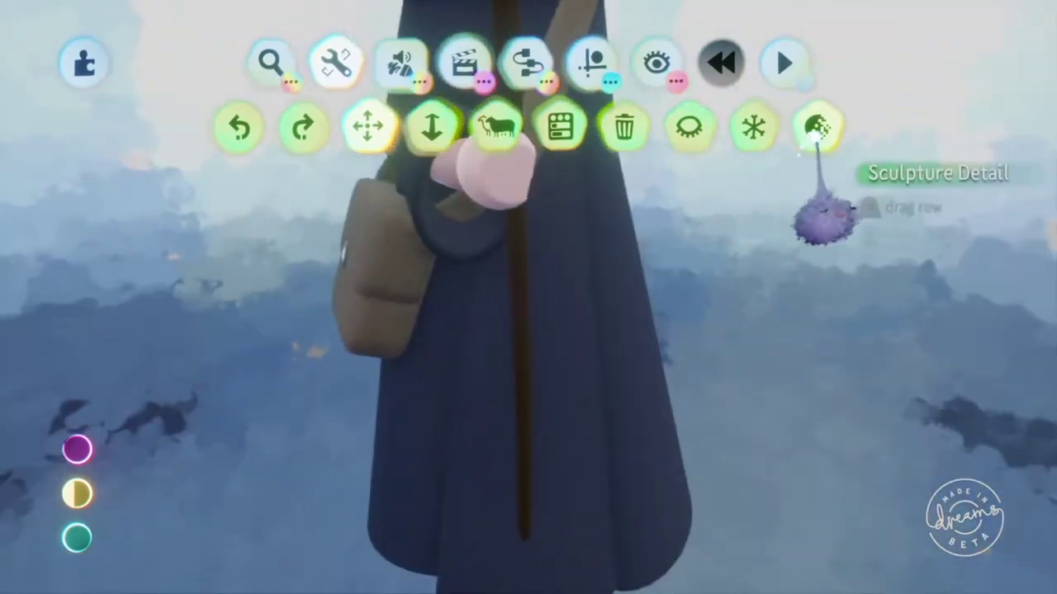
# Reduce the sculpture detail of the witch's cloak, checking the normal view, and undo the last reduction.
pyautogui.click(815, 137)
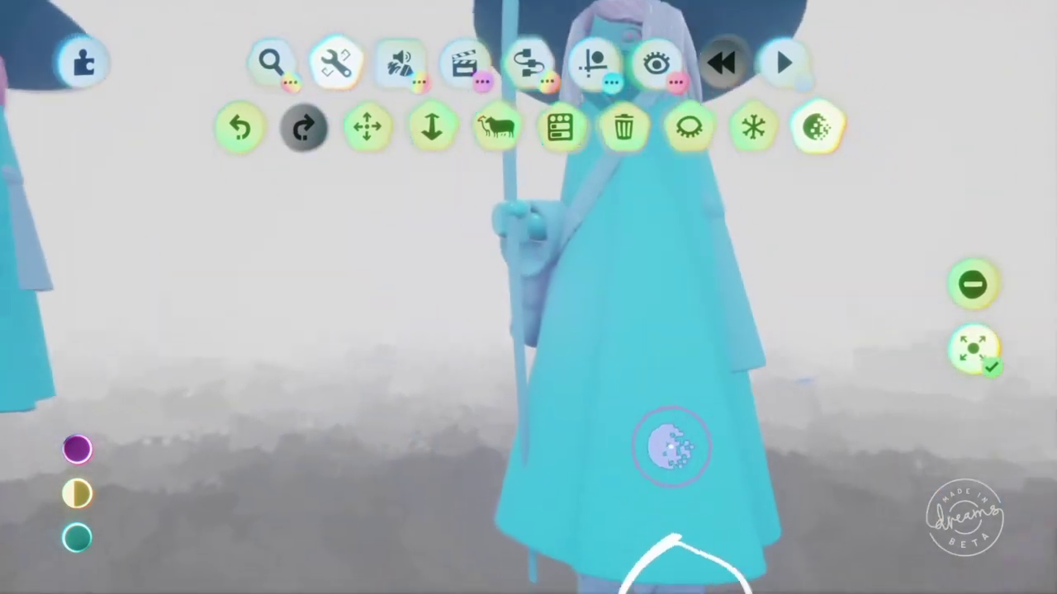
pyautogui.press('Escape')
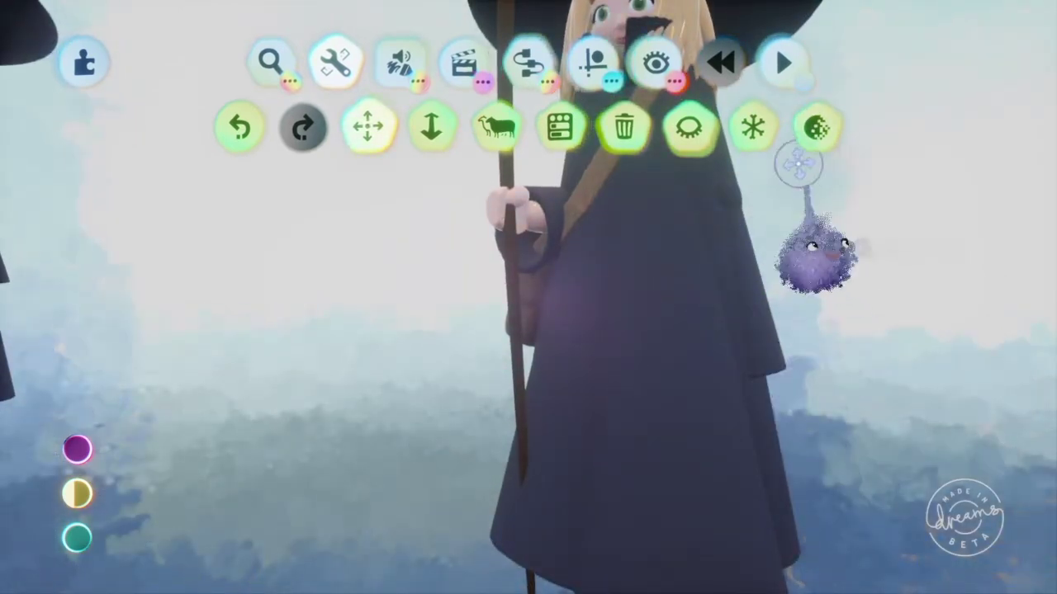
pyautogui.click(817, 128)
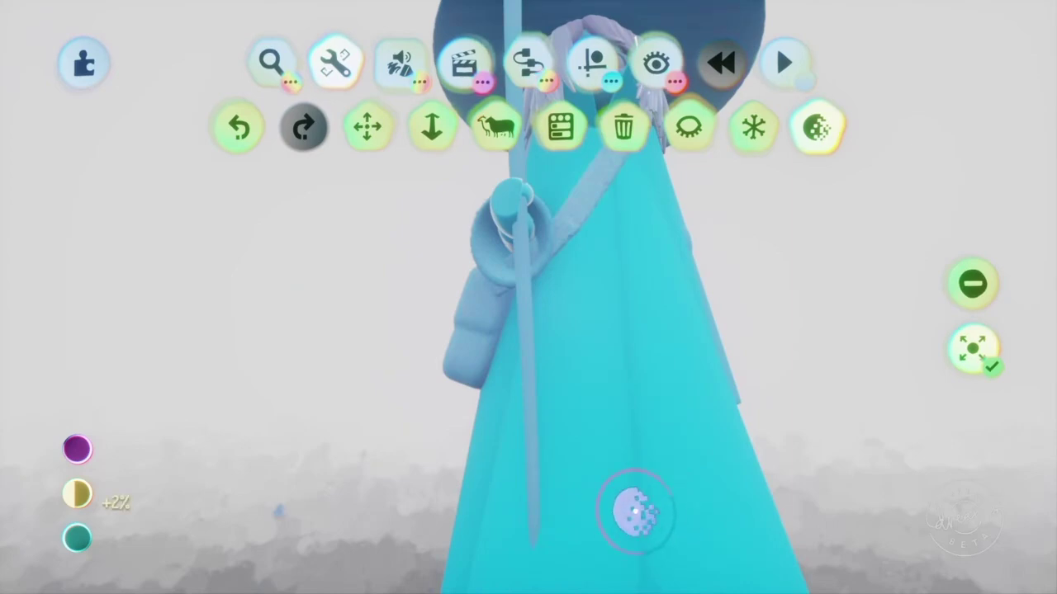
pyautogui.press('Escape')
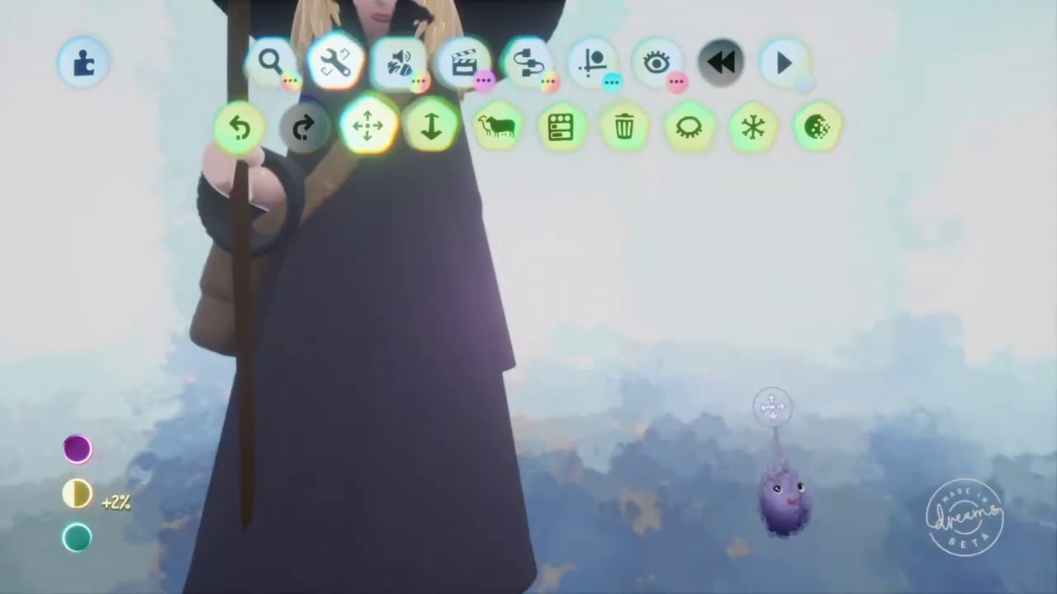
pyautogui.hotkey('ctrl', 'z')
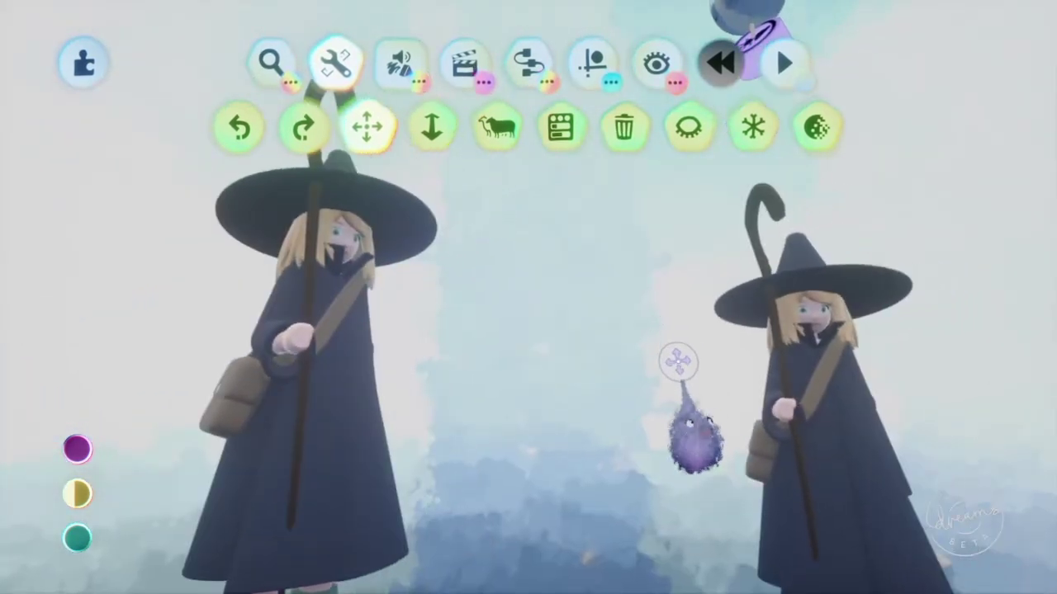
# Unfreeze the frozen comparison copy of the witch and delete it, keeping only the reduced-detail witch.
pyautogui.moveTo(676, 360); pyautogui.dragTo(658, 421, button='middle')
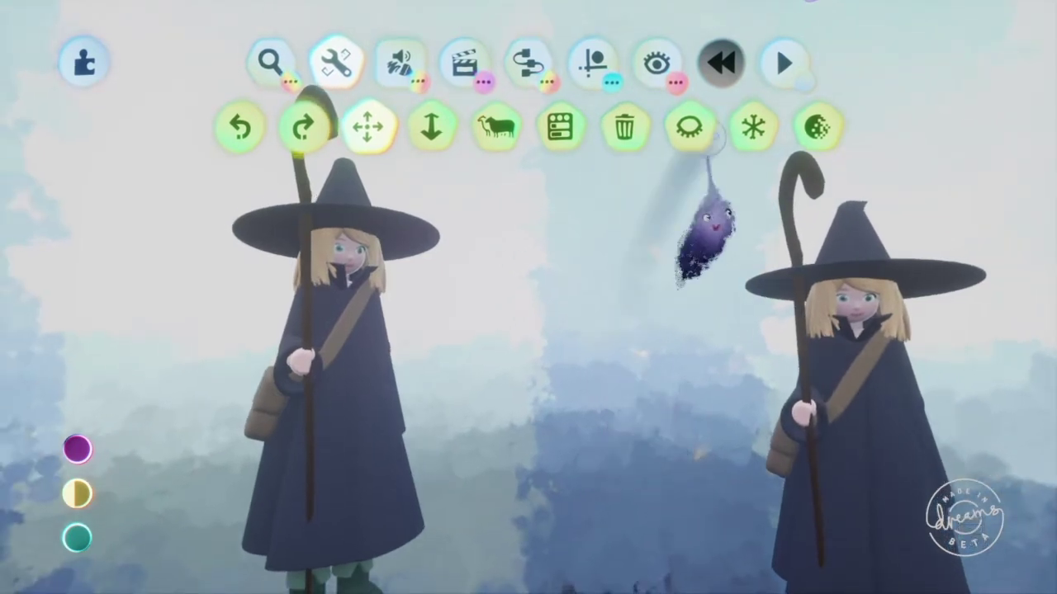
pyautogui.click(754, 125)
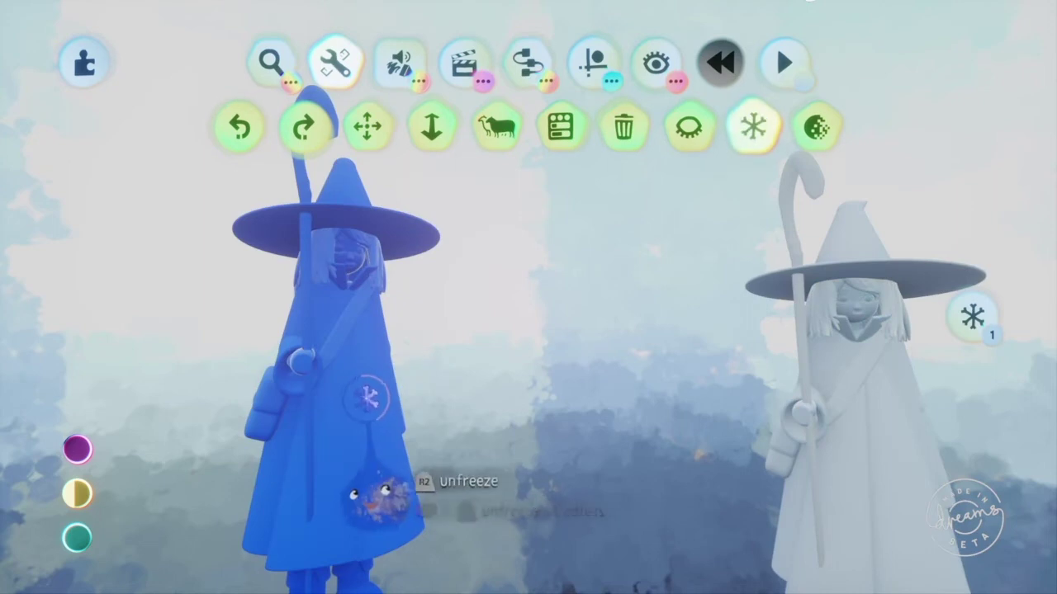
pyautogui.click(353, 388)
pyautogui.press('Escape')
pyautogui.press('Delete')
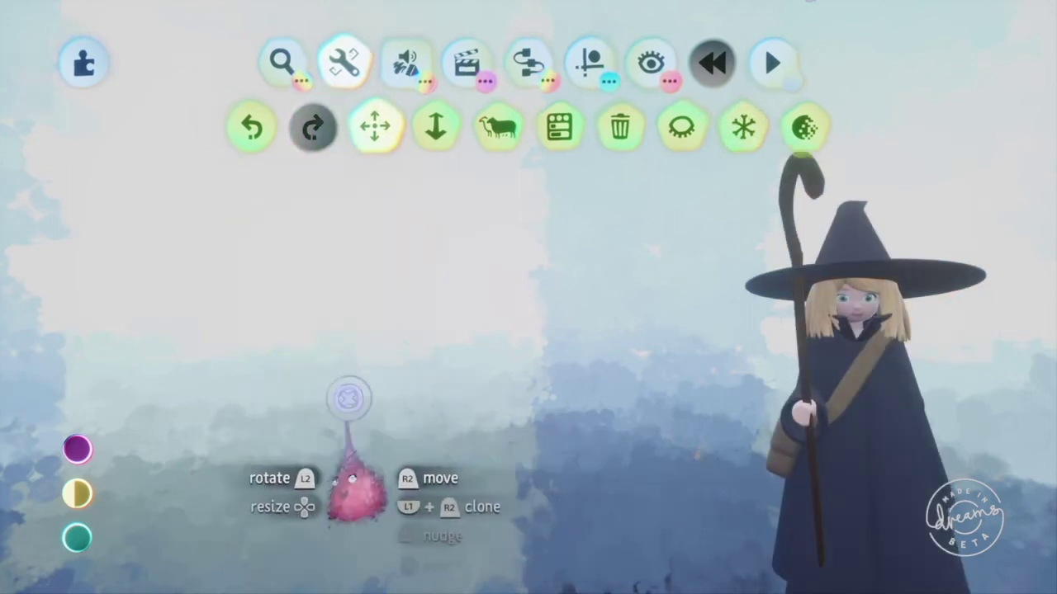
# Check the graphics usage on the thermometer and examine the remaining witch from the front and side.
pyautogui.moveTo(523, 392); pyautogui.dragTo(696, 415, button='middle')
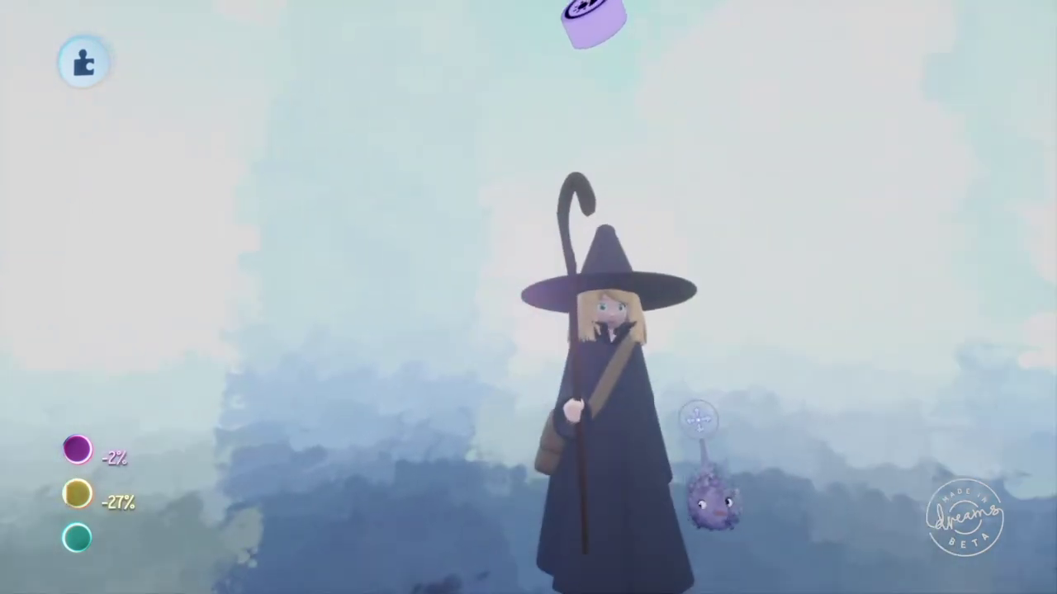
pyautogui.moveTo(79, 495)
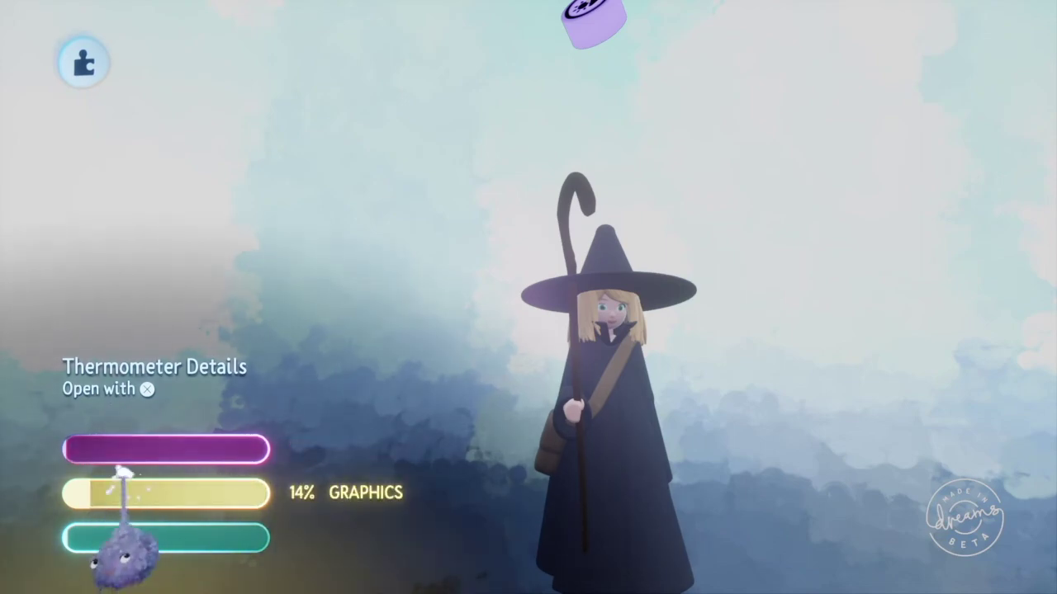
pyautogui.moveTo(364, 487); pyautogui.dragTo(624, 462, button='middle')
pyautogui.moveTo(650, 498); pyautogui.dragTo(773, 297, button='middle')
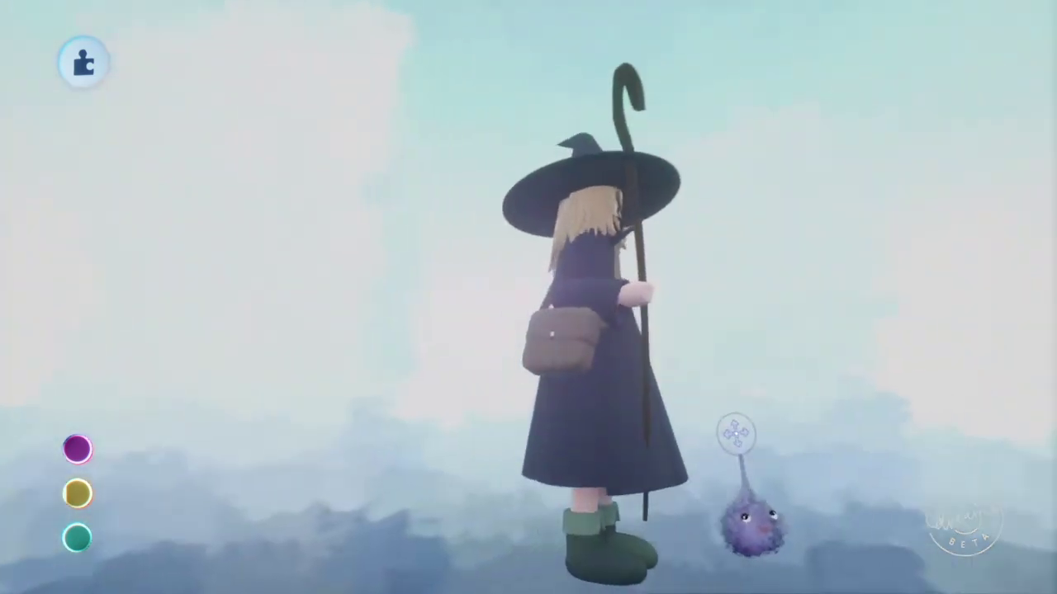